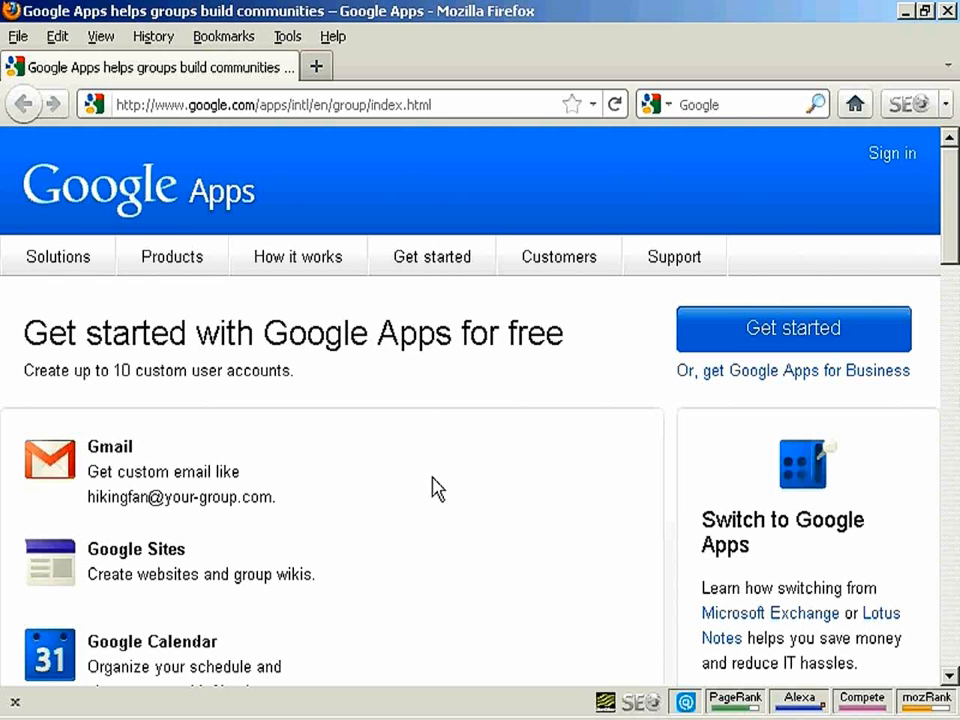
Start the free Google Apps sign-up and submit the existing domain samowen.info
{"action": "left_click", "coordinate": [808, 338]}
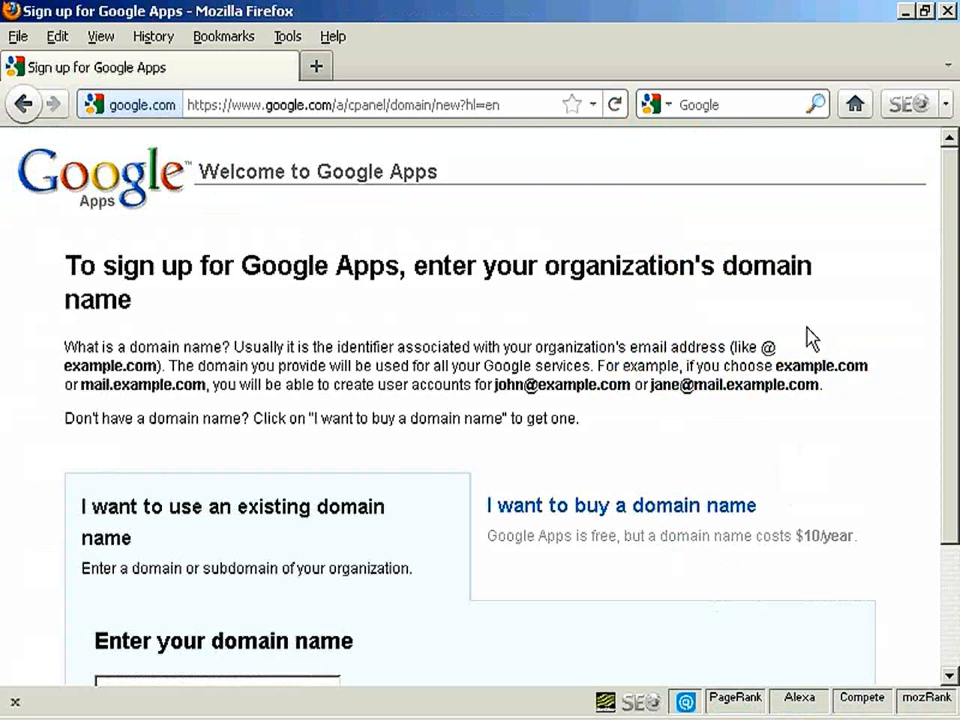
{"action": "left_click_drag", "start_coordinate": [954, 204], "coordinate": [954, 327]}
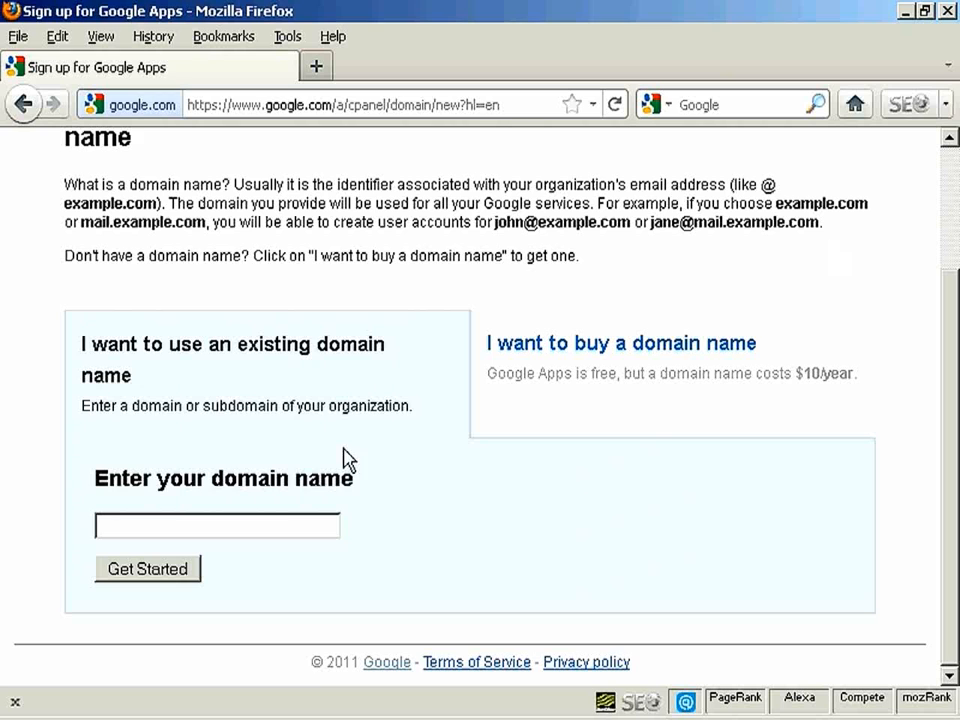
{"action": "left_click", "coordinate": [143, 520]}
{"action": "type", "text": "samowen.info"}
{"action": "left_click", "coordinate": [150, 578]}
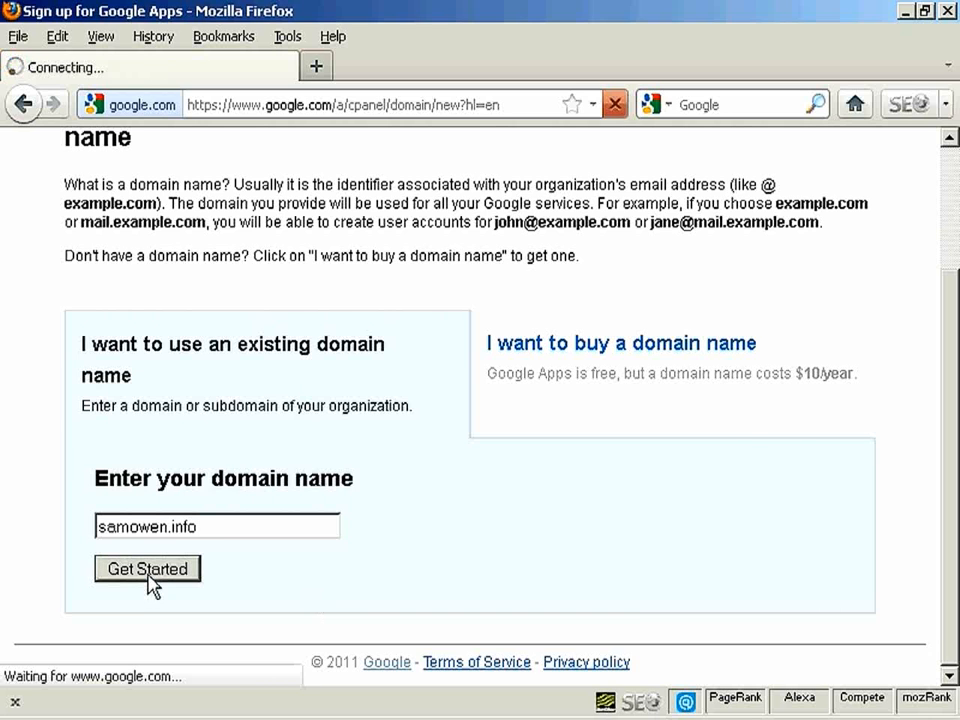
Acknowledge the DNS change requirement on the administrator details form
{"action": "scroll", "coordinate": [949, 272], "scroll_direction": "down", "scroll_amount": 3}
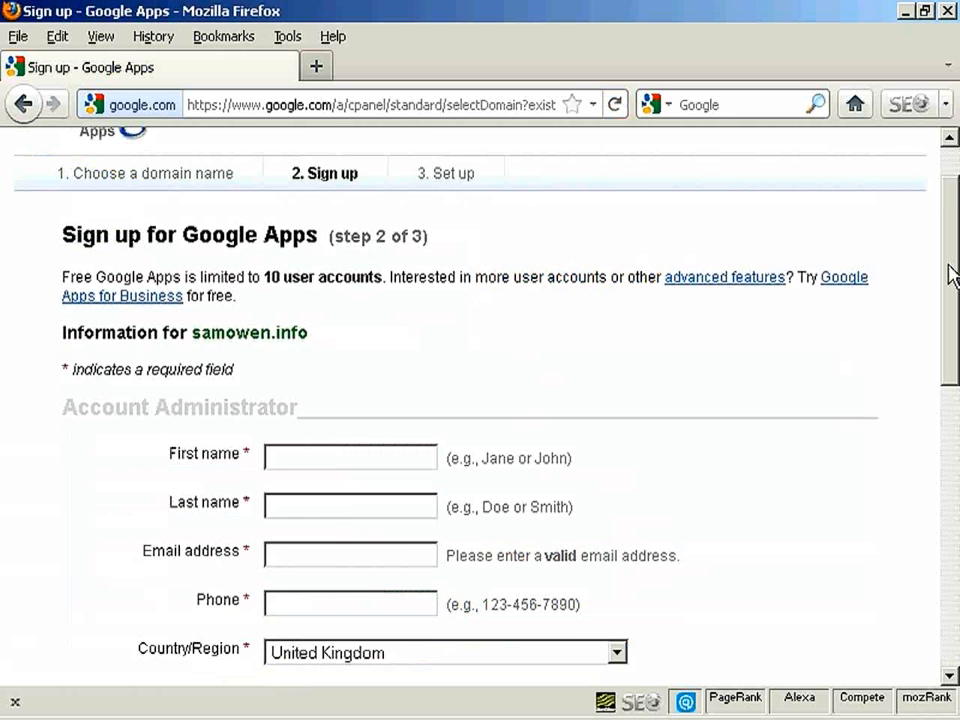
{"action": "left_click_drag", "start_coordinate": [952, 272], "coordinate": [952, 325]}
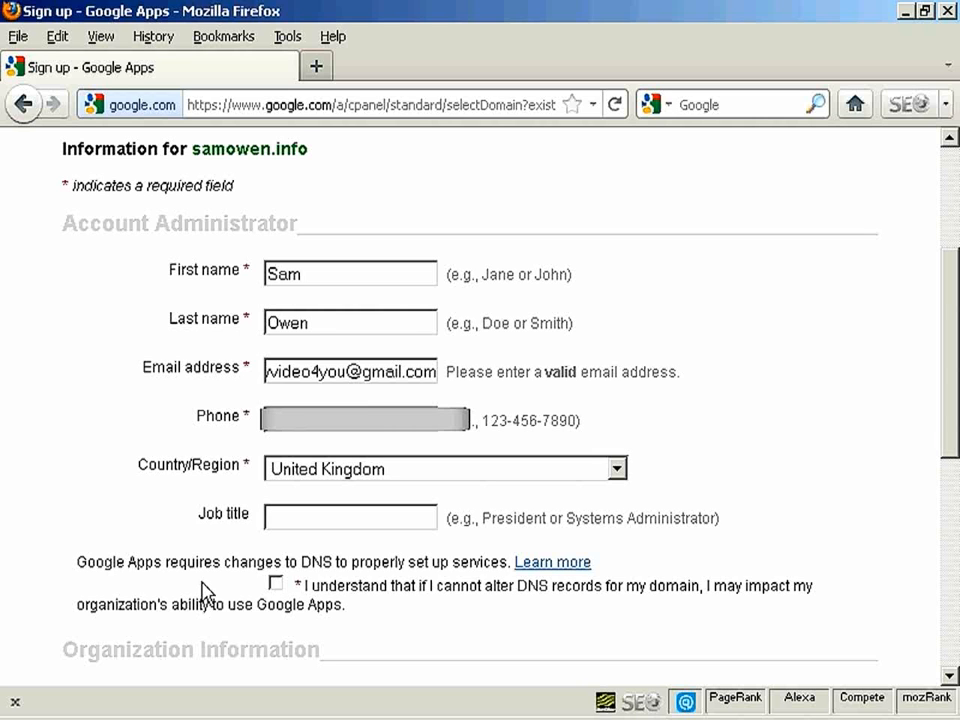
{"action": "left_click", "coordinate": [277, 585]}
Enter the organization name and submit the completed sign-up details
{"action": "scroll", "coordinate": [956, 392], "scroll_direction": "down", "scroll_amount": 10}
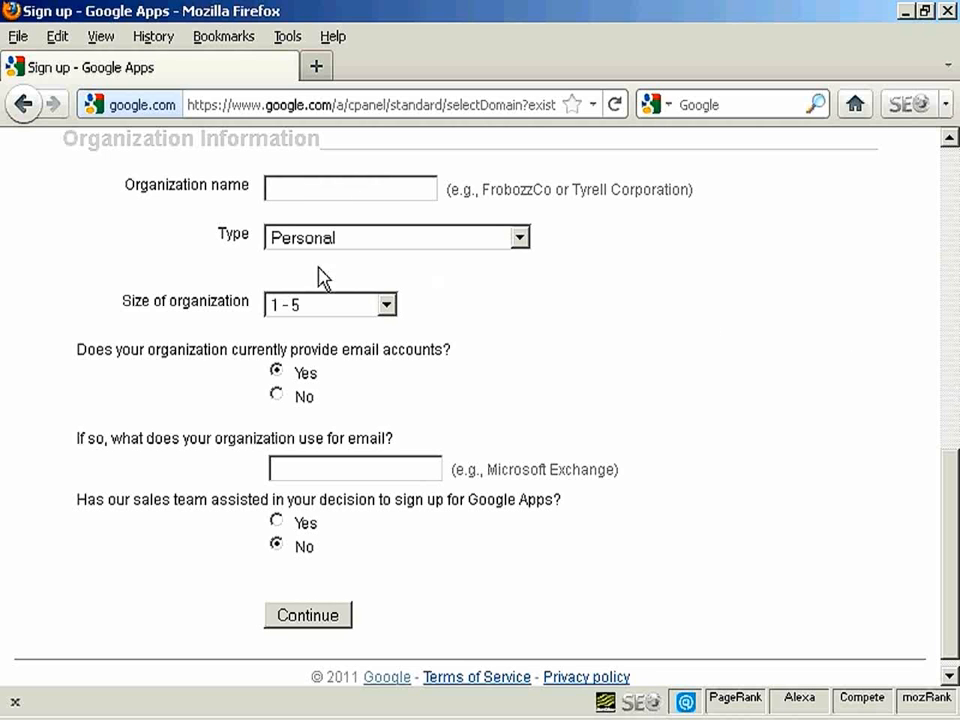
{"action": "left_click", "coordinate": [267, 188]}
{"action": "type", "text": "Sam Owen"}
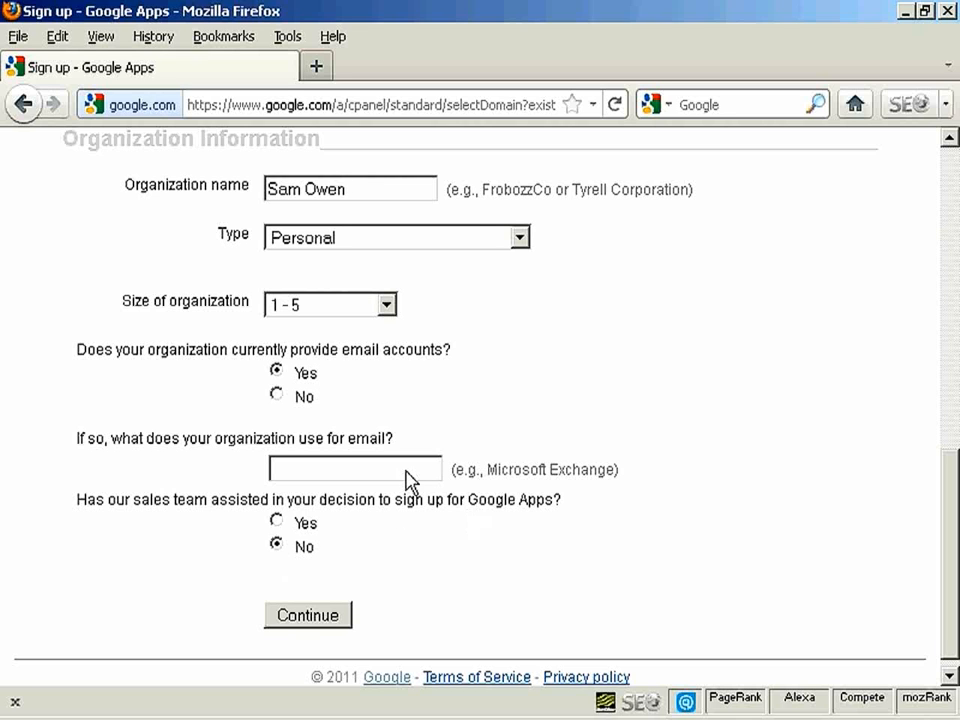
{"action": "left_click", "coordinate": [316, 620]}
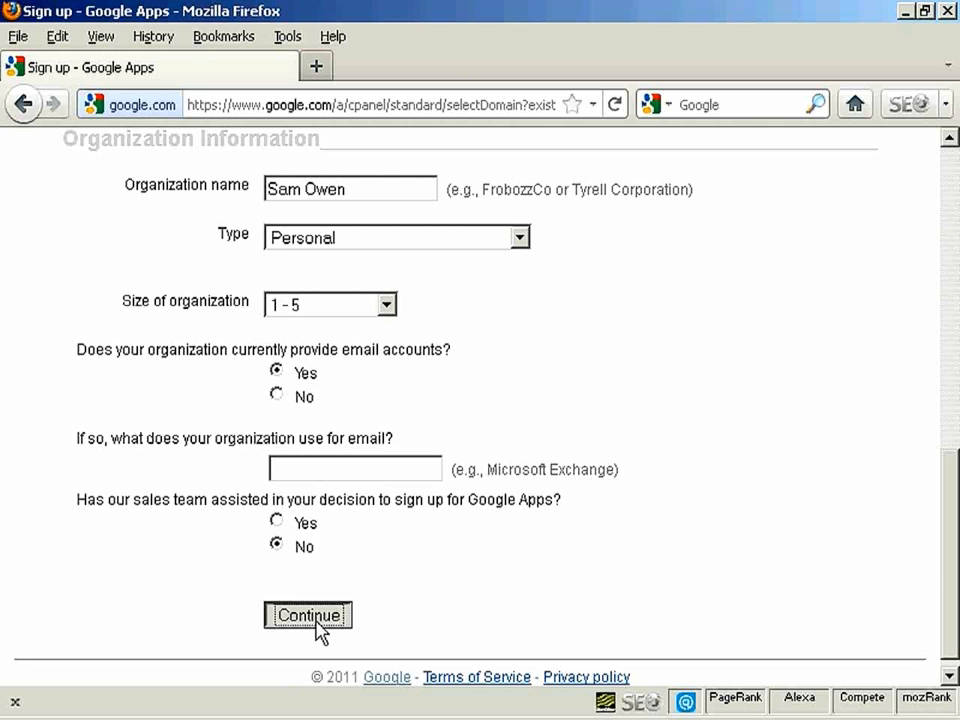
{"action": "left_click", "coordinate": [312, 616]}
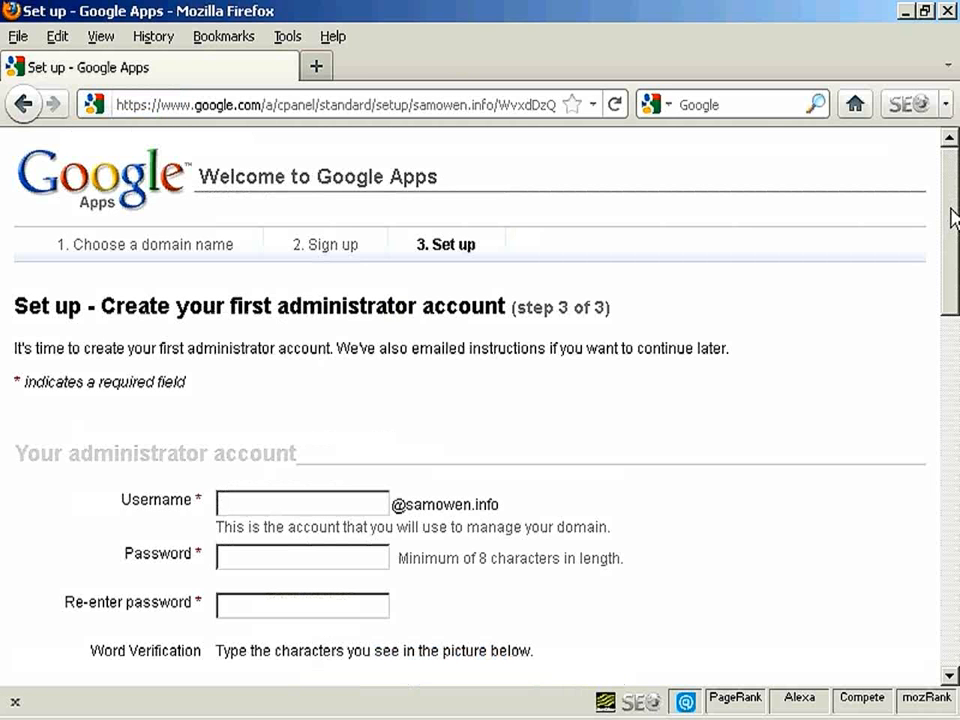
Enter the administrator username, password, password confirmation and word verification characters
{"action": "left_click_drag", "start_coordinate": [952, 218], "coordinate": [952, 278]}
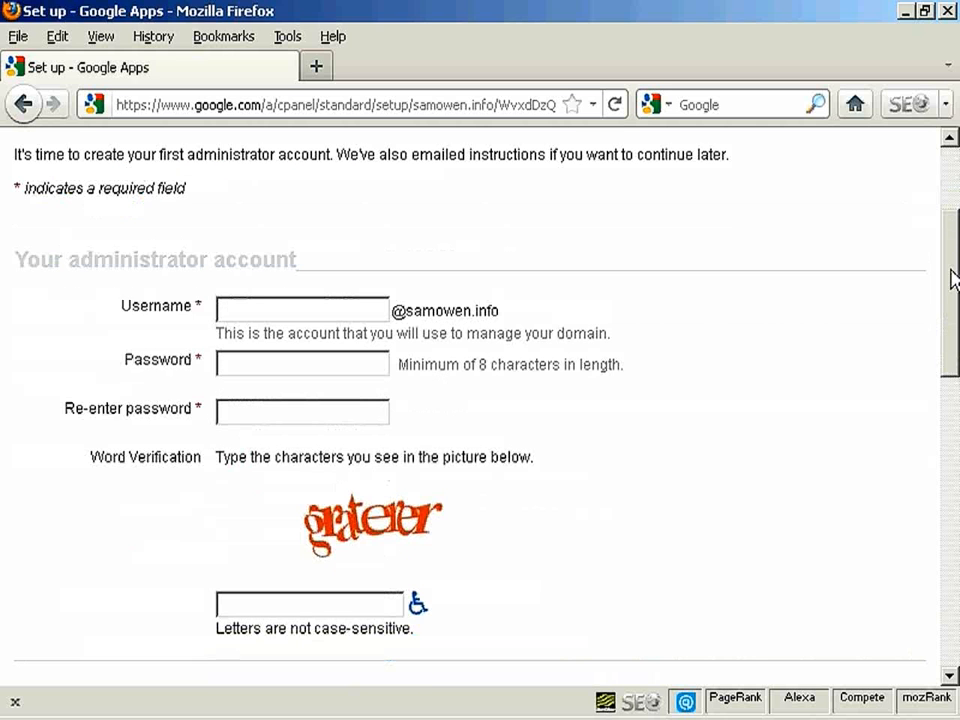
{"action": "left_click", "coordinate": [254, 307]}
{"action": "type", "text": "sam"}
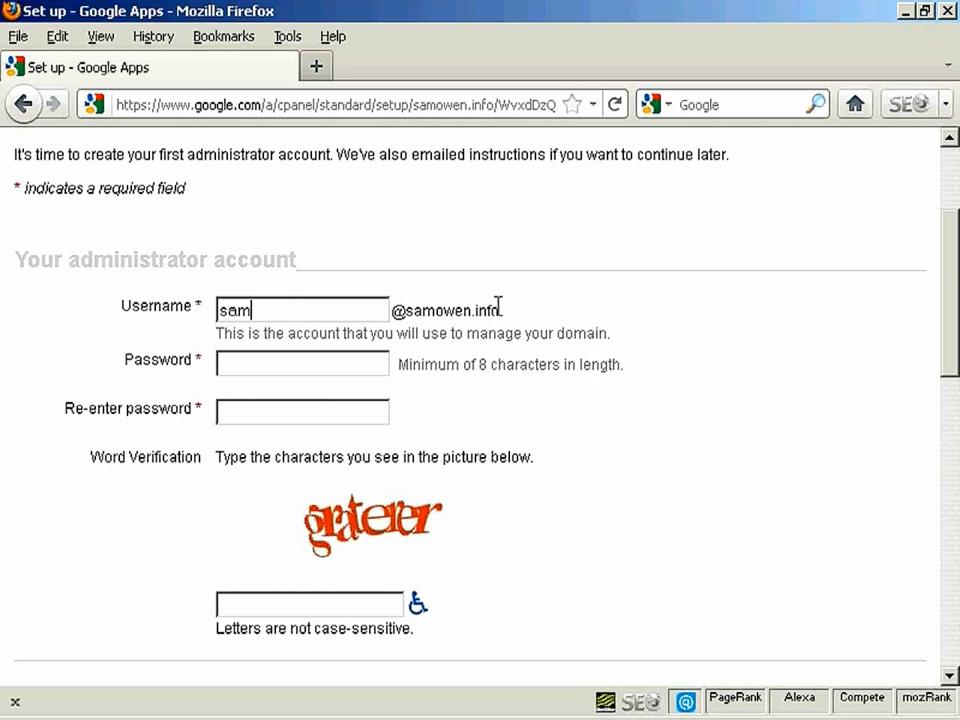
{"action": "left_click", "coordinate": [230, 364]}
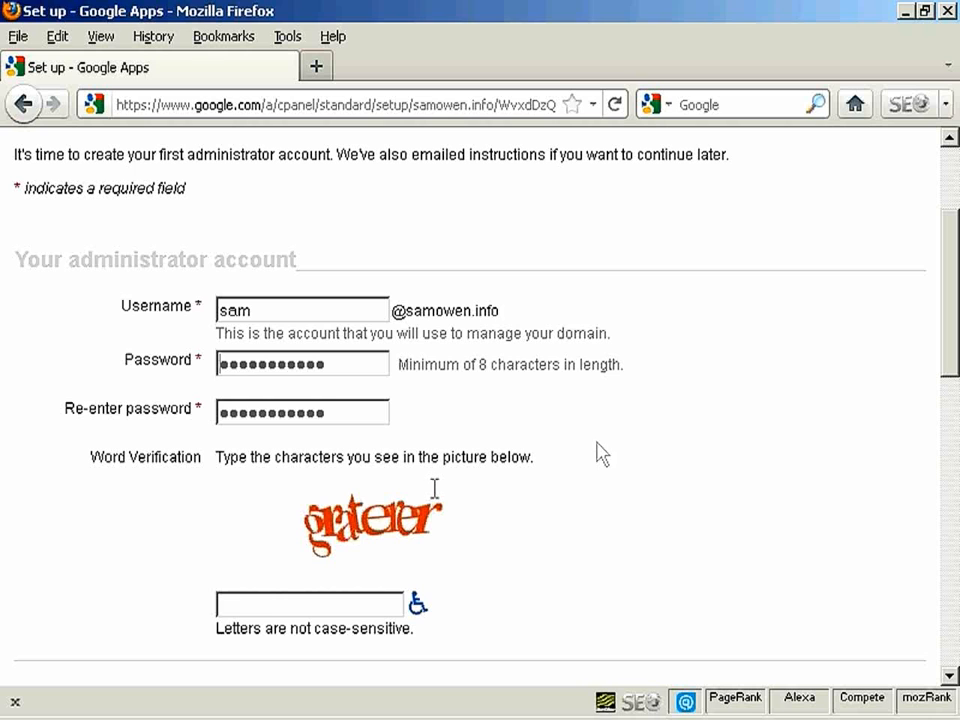
{"action": "left_click", "coordinate": [271, 600]}
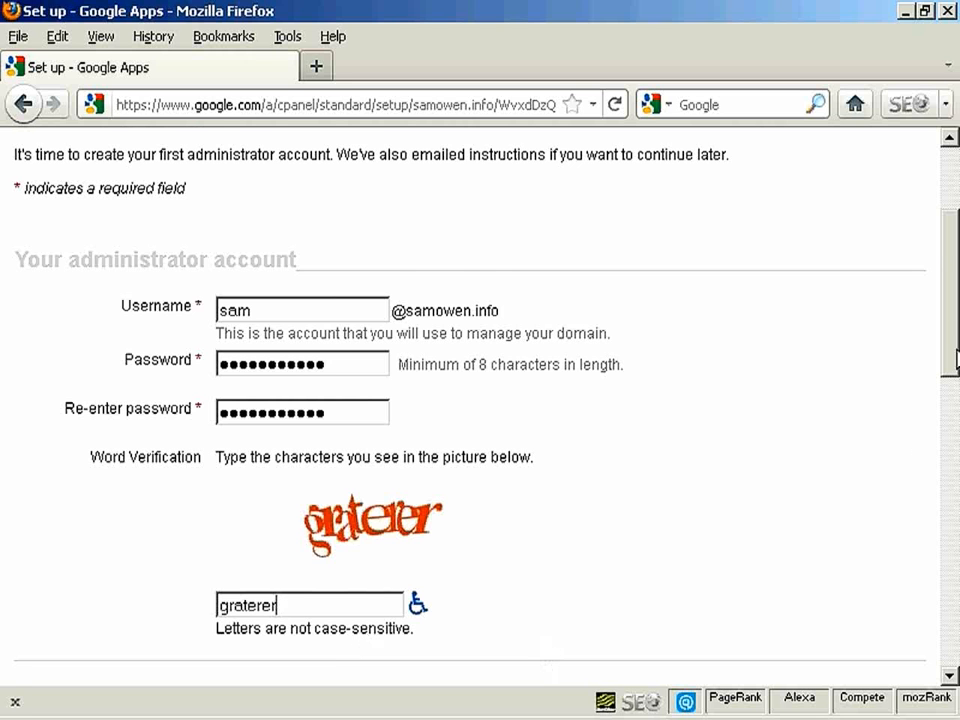
{"action": "scroll", "coordinate": [955, 360], "scroll_direction": "down", "scroll_amount": 3}
{"action": "left_click_drag", "start_coordinate": [957, 360], "coordinate": [957, 437]}
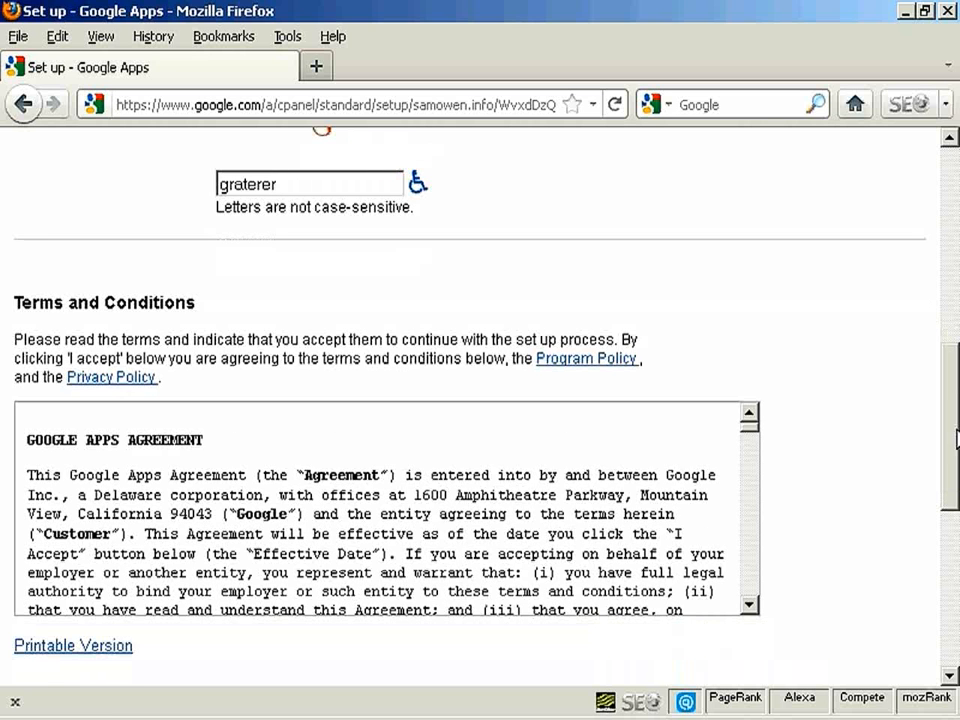
Accept the Google Apps terms and conditions and continue with setup
{"action": "left_click_drag", "start_coordinate": [957, 437], "coordinate": [943, 626]}
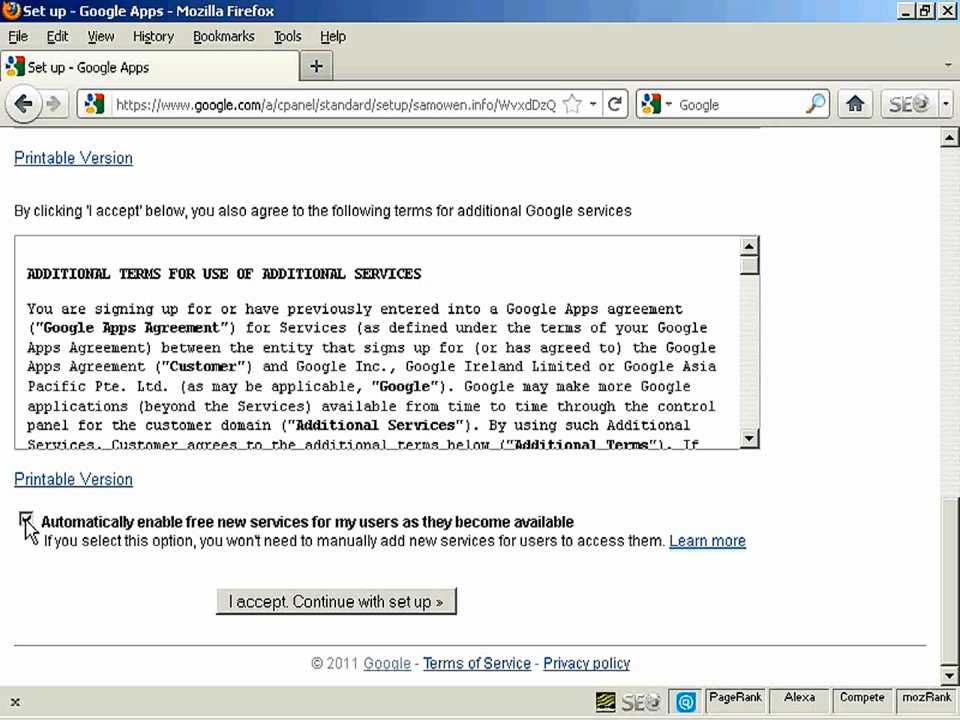
{"action": "left_click", "coordinate": [362, 608]}
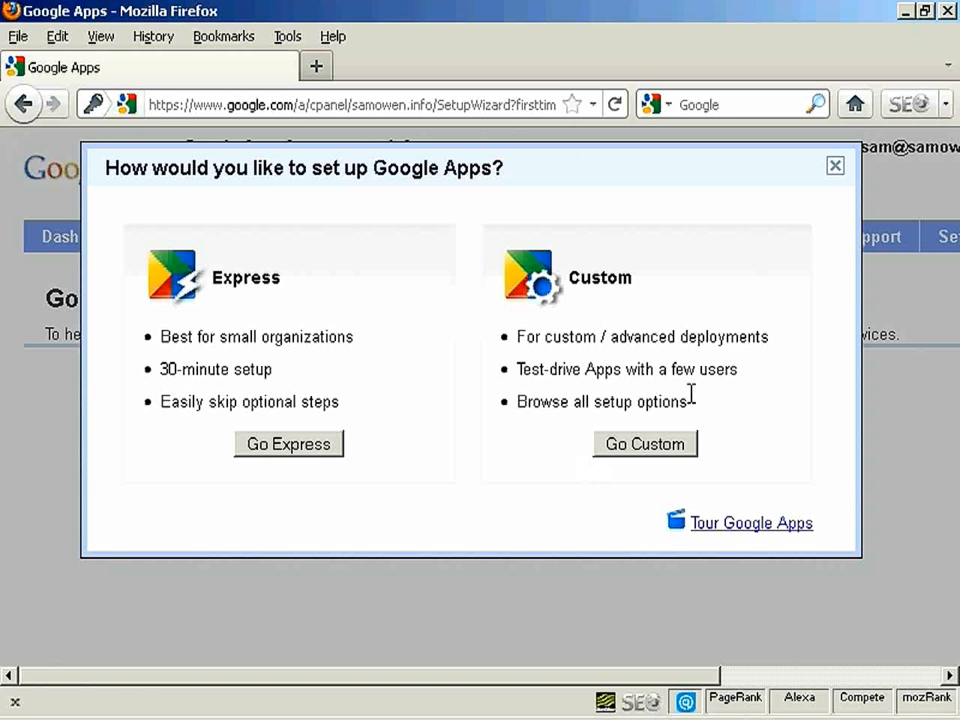
Choose the Custom setup path and advance past Welcome to domain ownership verification
{"action": "left_click", "coordinate": [647, 455]}
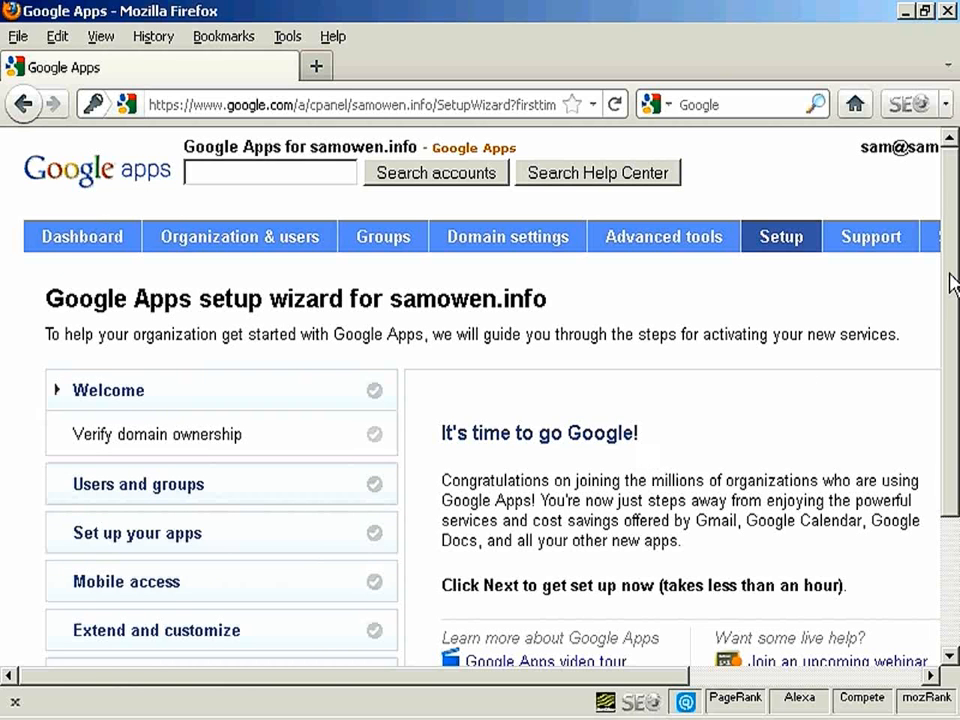
{"action": "left_click_drag", "start_coordinate": [949, 289], "coordinate": [949, 371]}
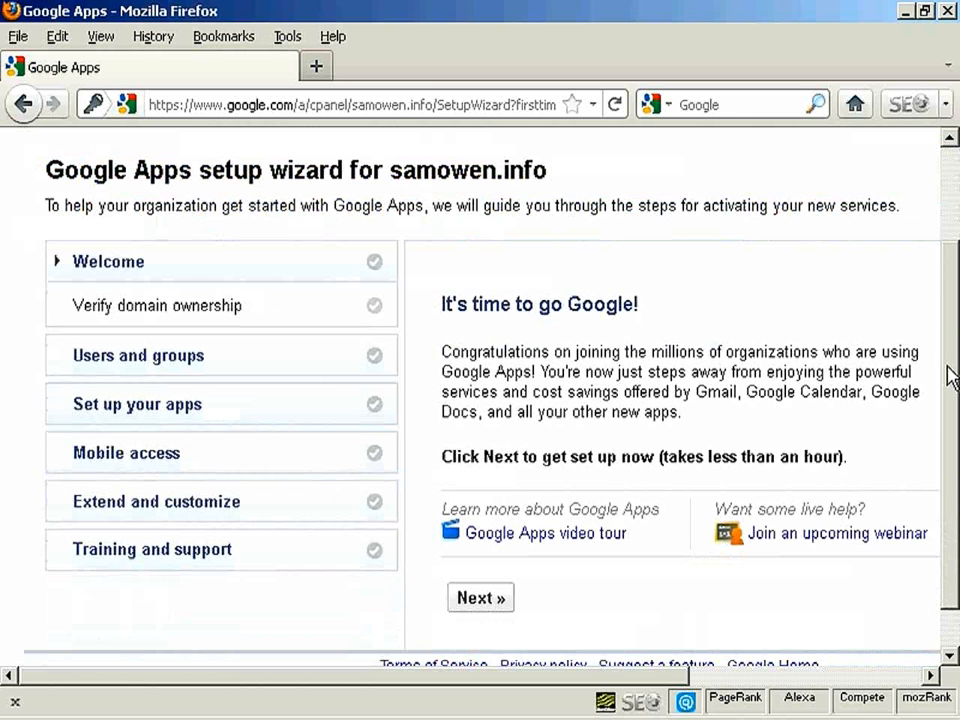
{"action": "left_click", "coordinate": [494, 601]}
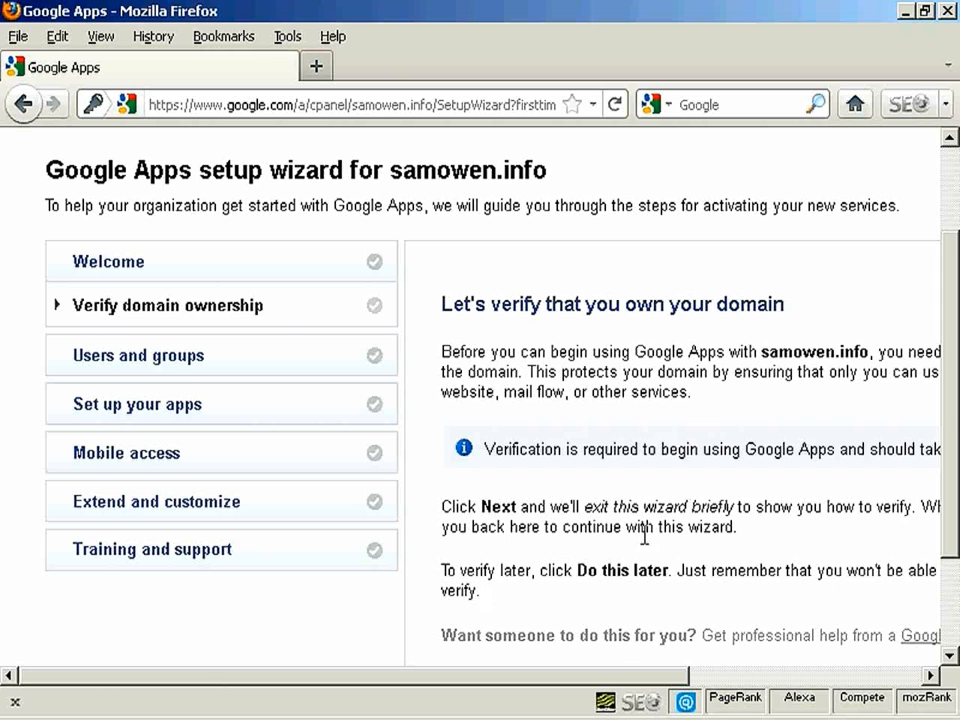
{"action": "left_click_drag", "start_coordinate": [623, 673], "coordinate": [845, 677]}
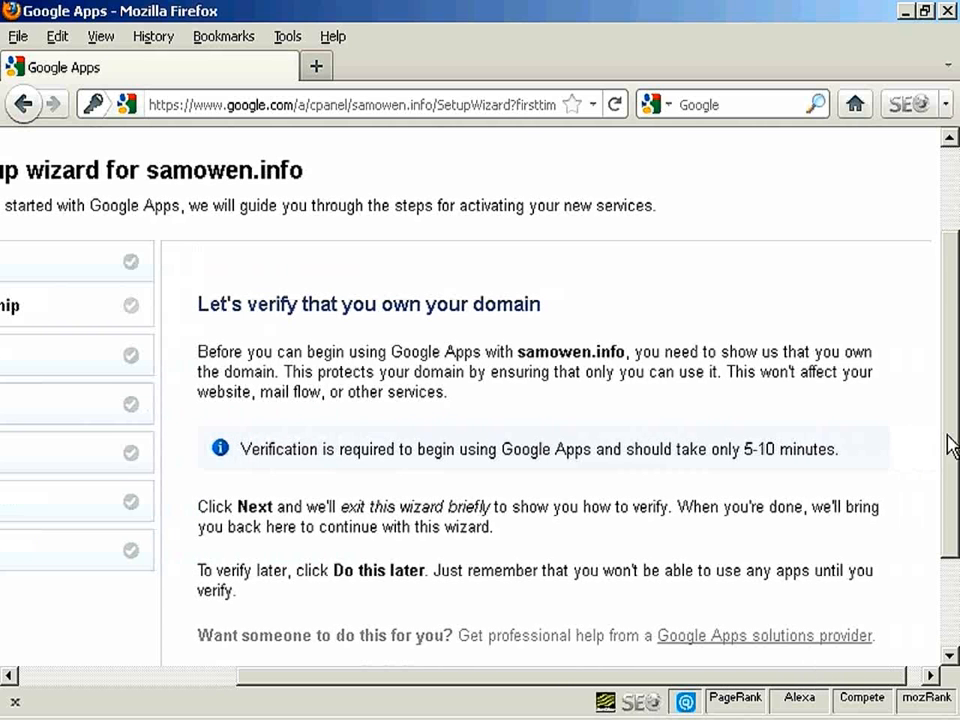
{"action": "scroll", "coordinate": [950, 450], "scroll_direction": "down", "scroll_amount": 2}
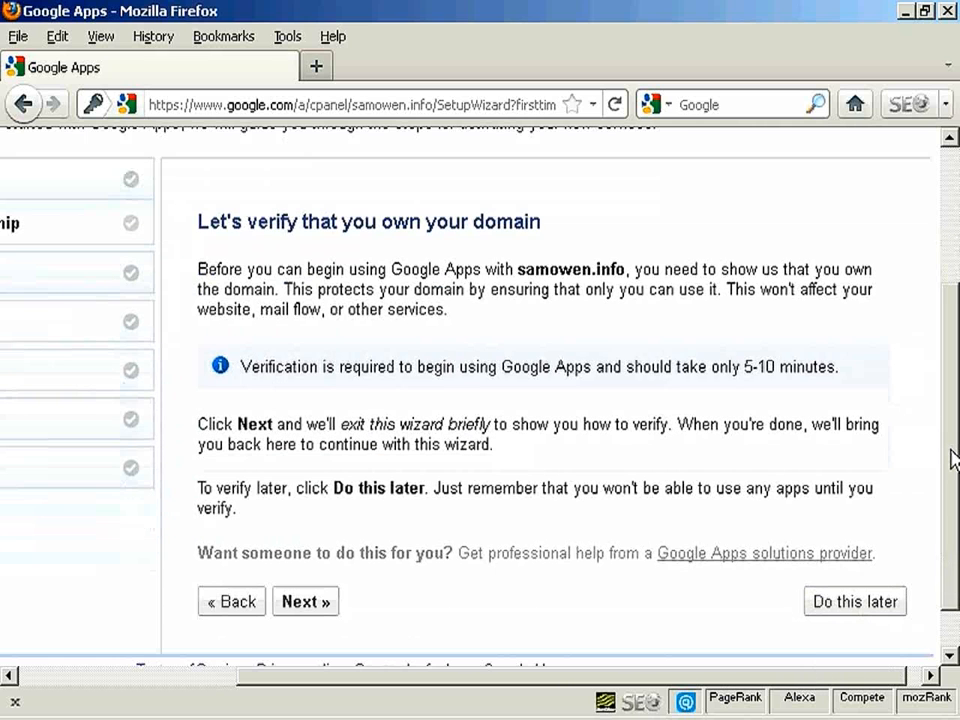
{"action": "left_click", "coordinate": [306, 604]}
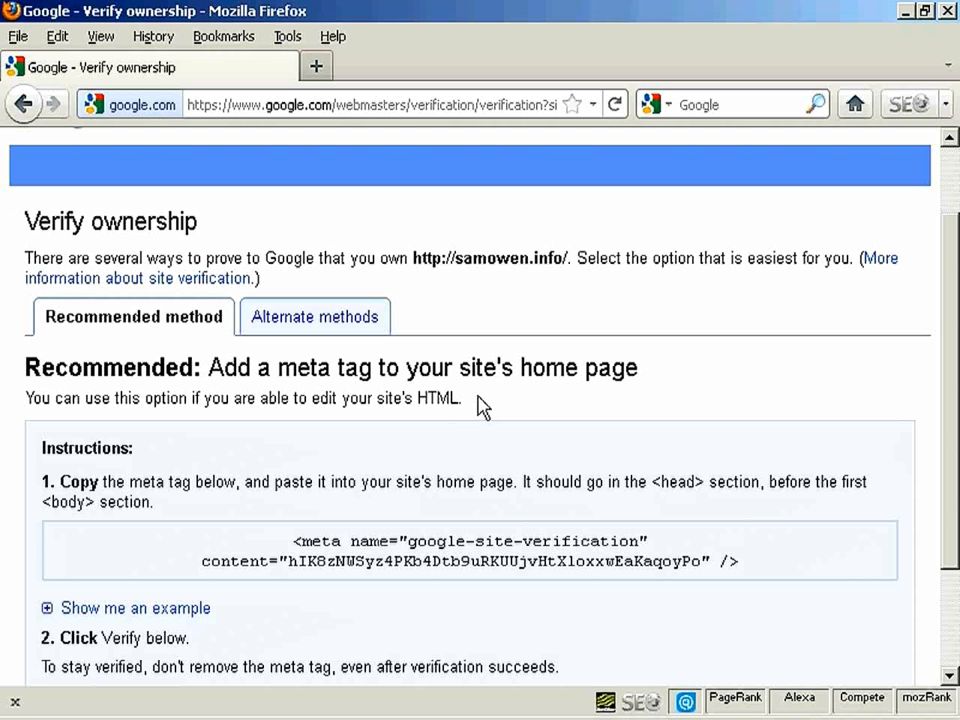
Select and copy the google-site-verification meta tag to the clipboard
{"action": "left_click_drag", "start_coordinate": [293, 541], "coordinate": [757, 571]}
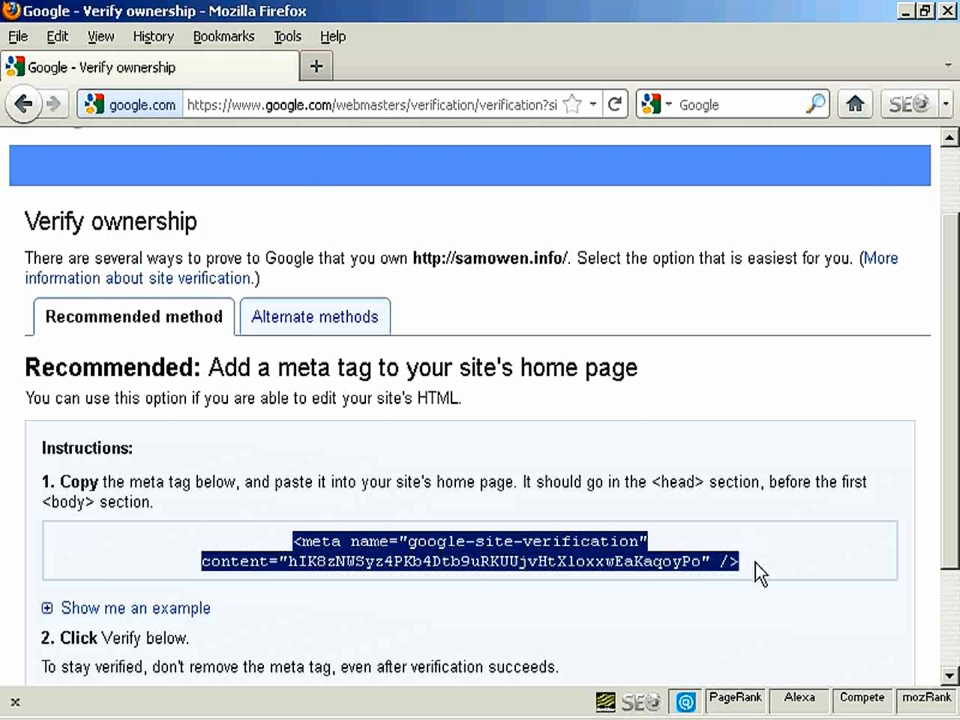
{"action": "right_click", "coordinate": [511, 555]}
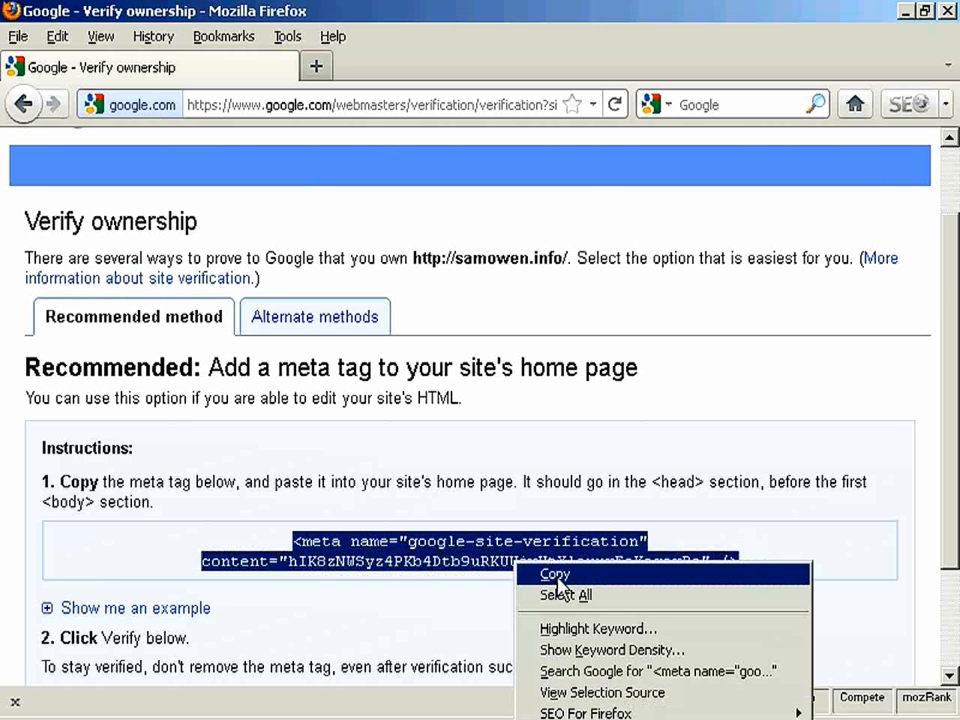
{"action": "left_click", "coordinate": [556, 575]}
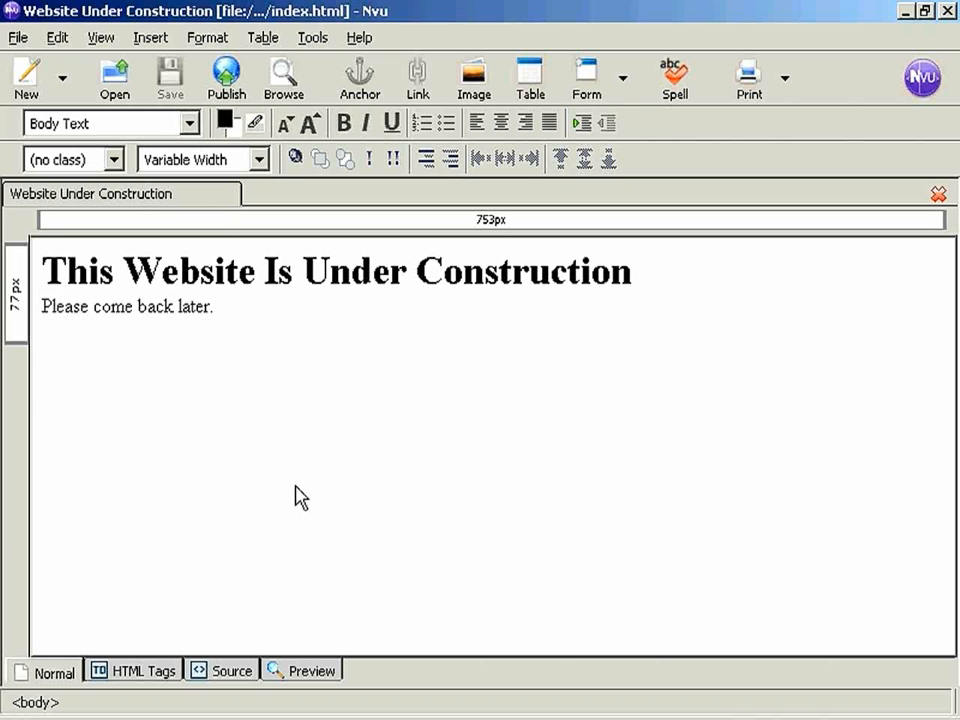
In Nvu, place the cursor in the page and switch to the HTML Source view
{"action": "left_click", "coordinate": [408, 341]}
{"action": "left_click", "coordinate": [243, 673]}
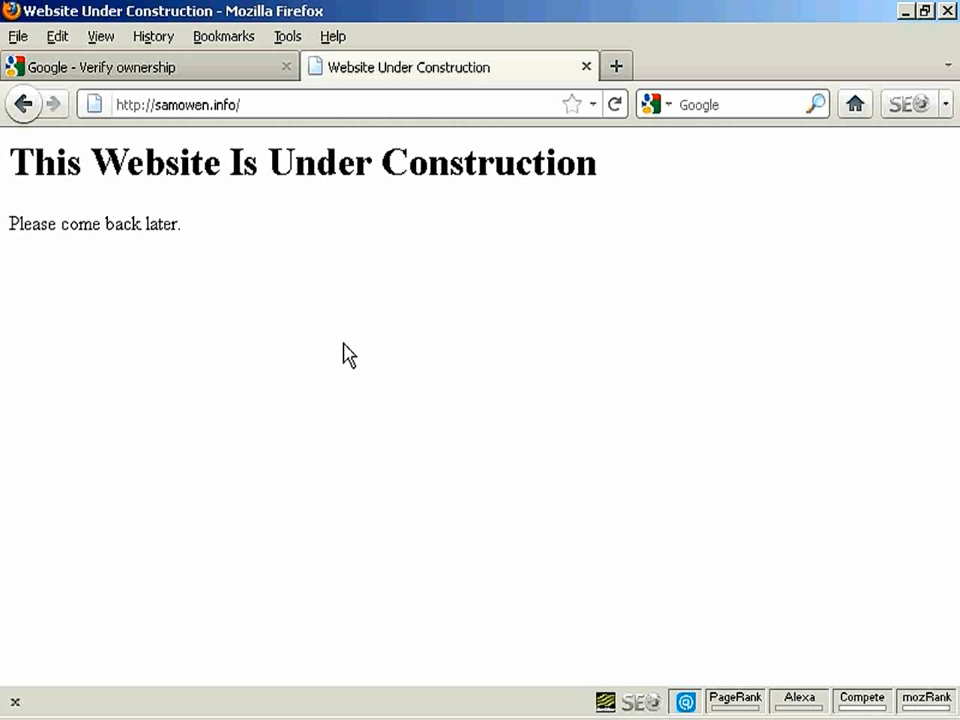
Verify ownership of samowen.info and continue back to the setup wizard
{"action": "left_click", "coordinate": [155, 70]}
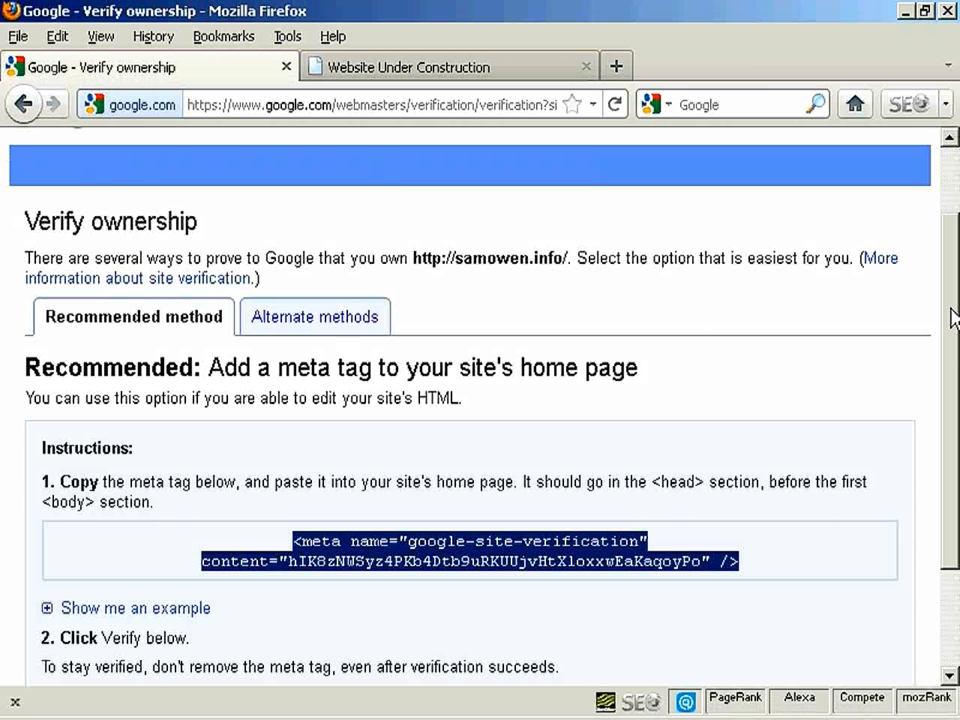
{"action": "scroll", "coordinate": [953, 381], "scroll_direction": "down", "scroll_amount": 3}
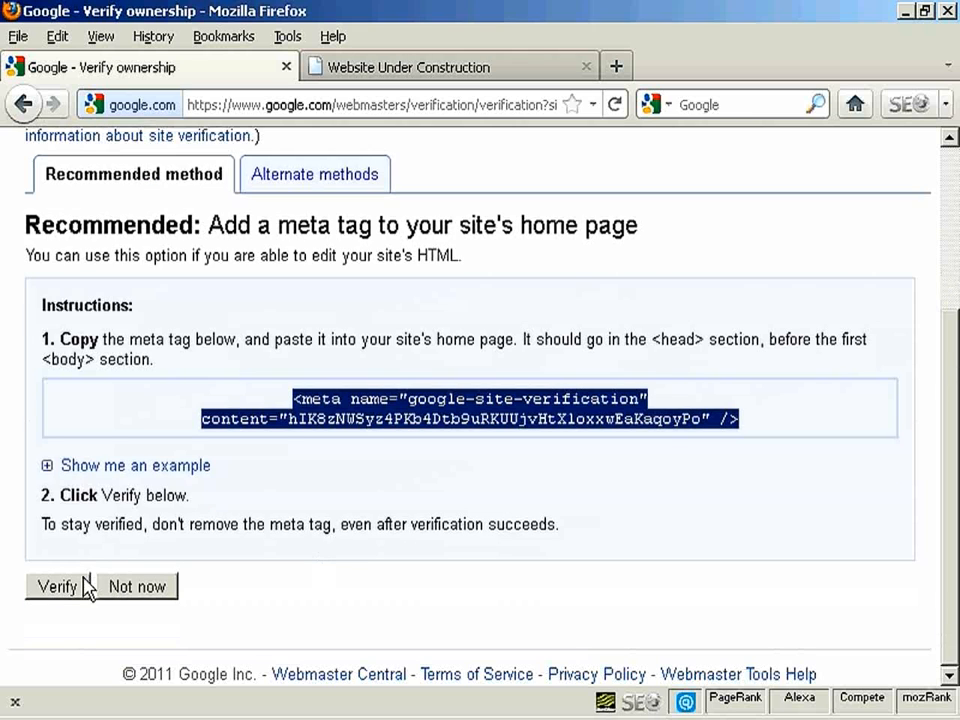
{"action": "left_click", "coordinate": [57, 590]}
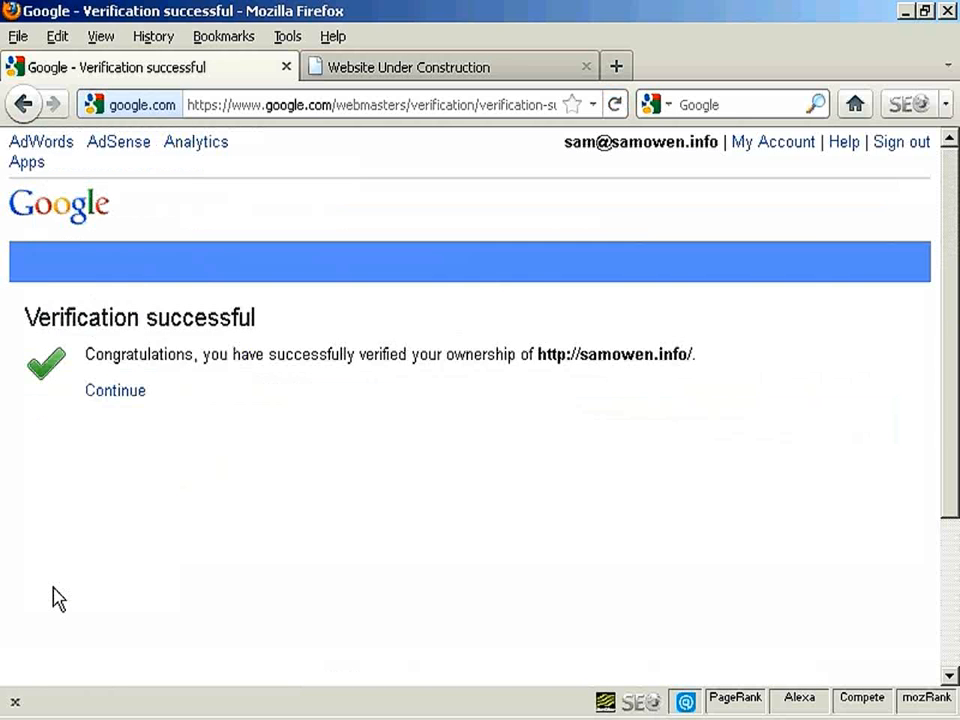
{"action": "left_click", "coordinate": [118, 398]}
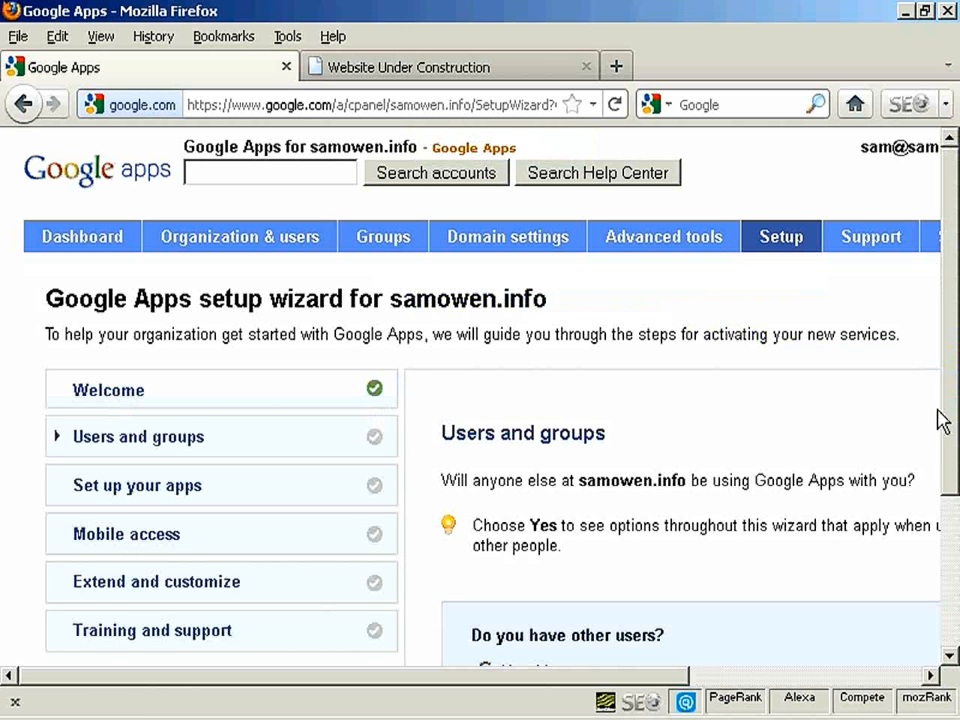
{"action": "left_click_drag", "start_coordinate": [950, 280], "coordinate": [953, 425]}
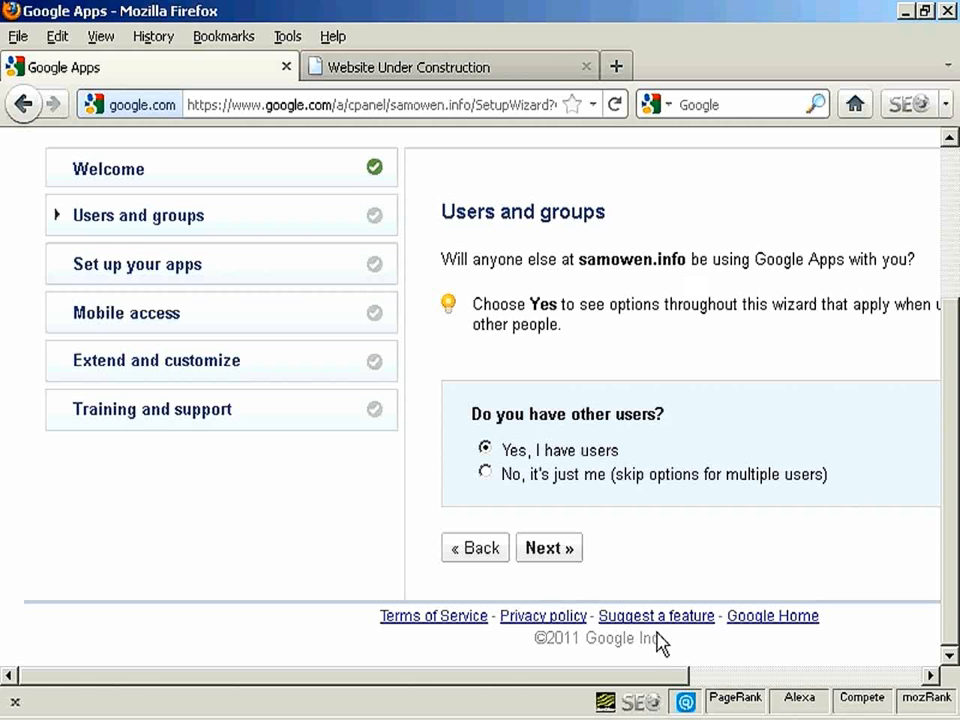
Answer 'No, it's just me' for other users and proceed to app selection
{"action": "left_click_drag", "start_coordinate": [658, 686], "coordinate": [872, 703]}
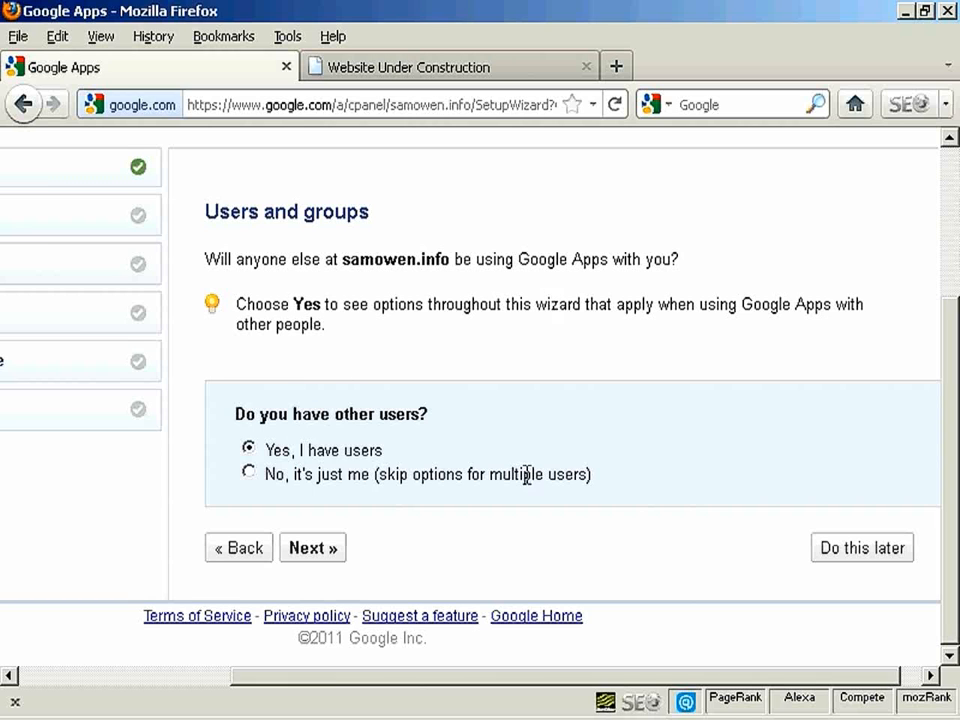
{"action": "left_click", "coordinate": [249, 474]}
{"action": "left_click", "coordinate": [316, 549]}
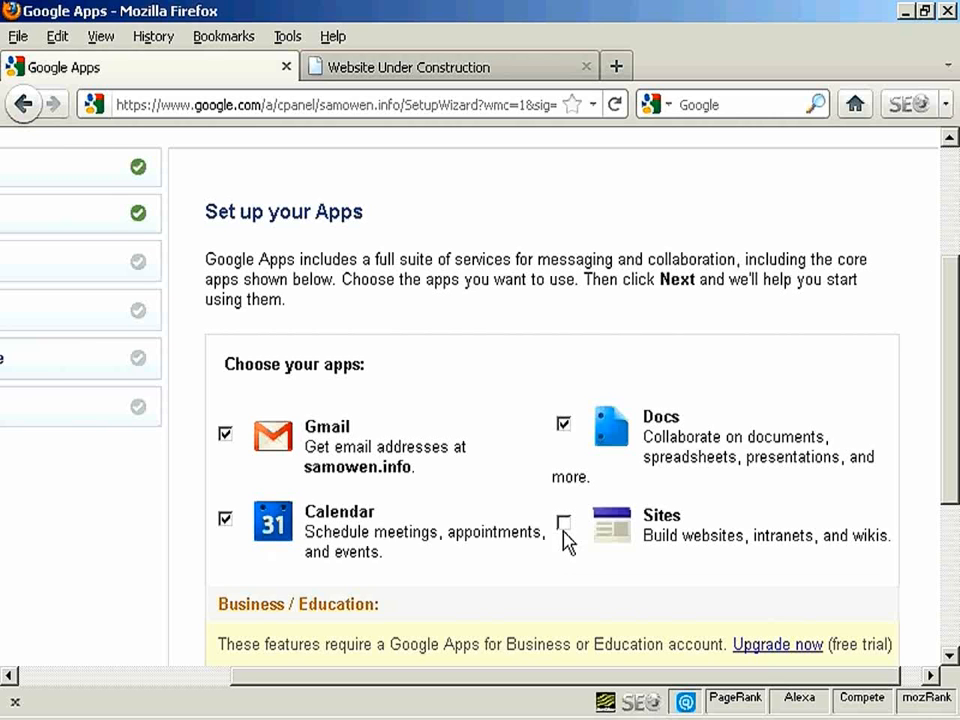
Tick Sites alongside Gmail, Calendar and Docs, then continue to Gmail setup
{"action": "scroll", "coordinate": [955, 410], "scroll_direction": "down", "scroll_amount": 3}
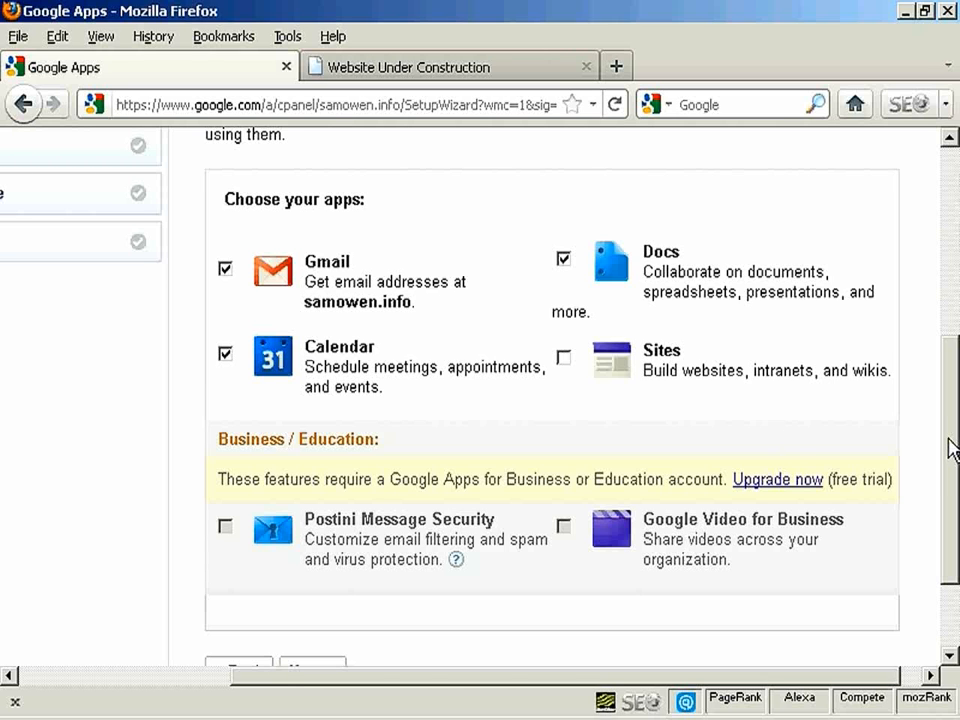
{"action": "left_click", "coordinate": [564, 360]}
{"action": "scroll", "coordinate": [950, 400], "scroll_direction": "down", "scroll_amount": 3}
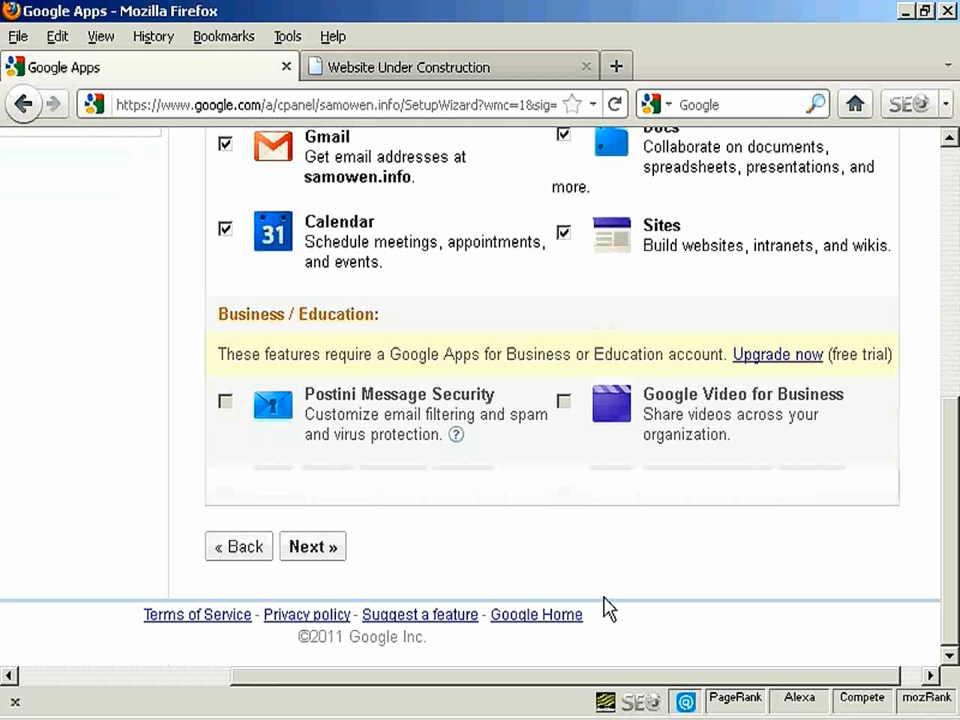
{"action": "left_click", "coordinate": [318, 552]}
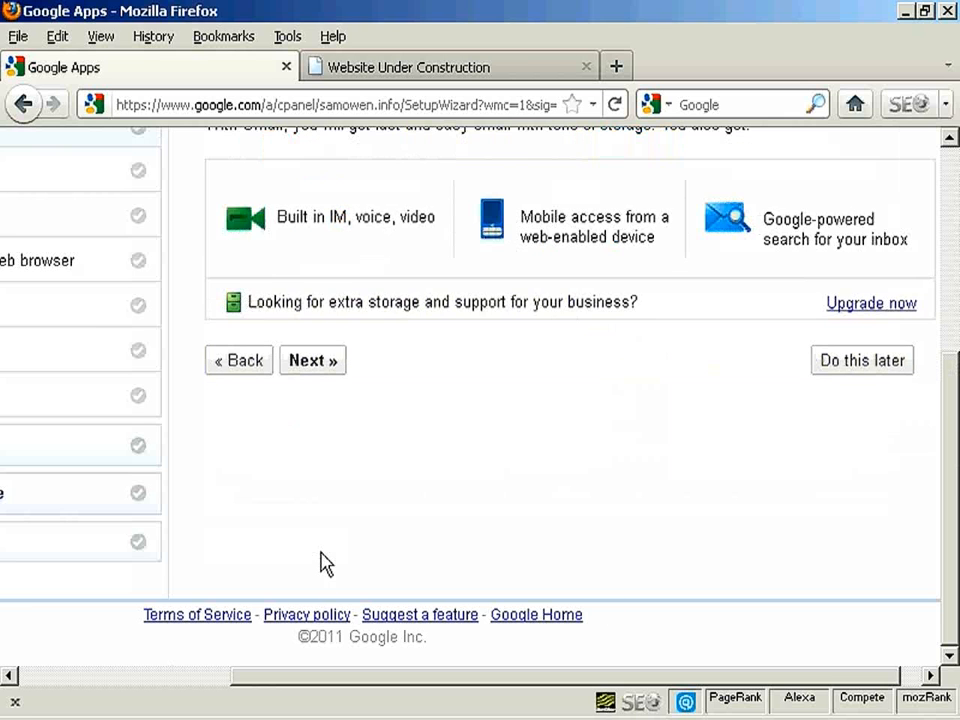
Add 'Help prevent spoofing' to the Gmail setup options and continue to the mailflow page
{"action": "scroll", "coordinate": [951, 400], "scroll_direction": "up", "scroll_amount": 3}
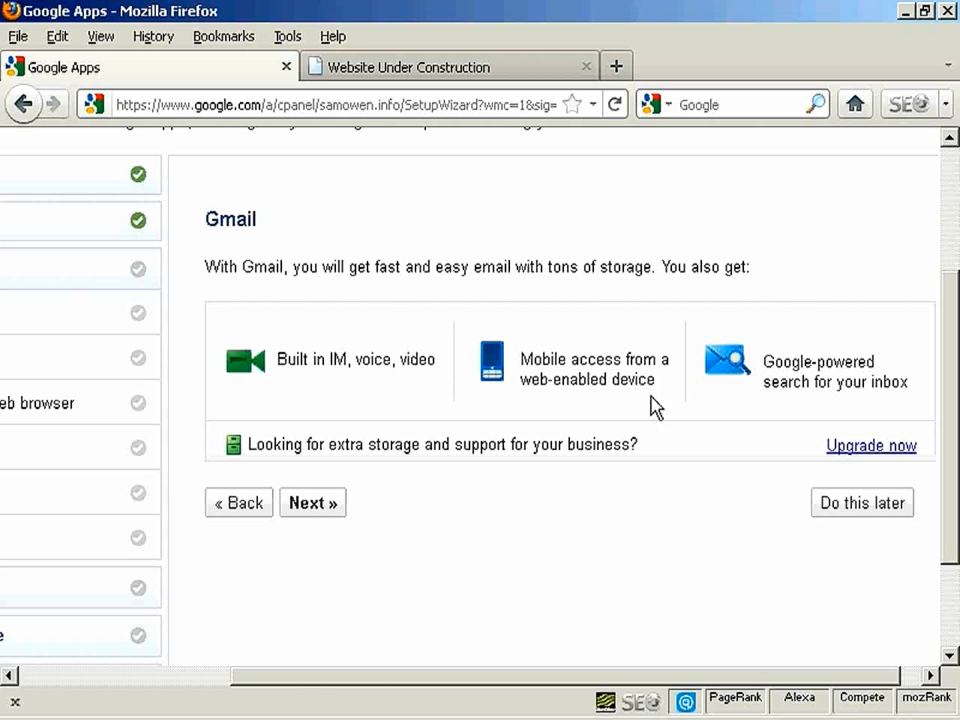
{"action": "left_click", "coordinate": [328, 508]}
{"action": "scroll", "coordinate": [328, 512], "scroll_direction": "down", "scroll_amount": 1}
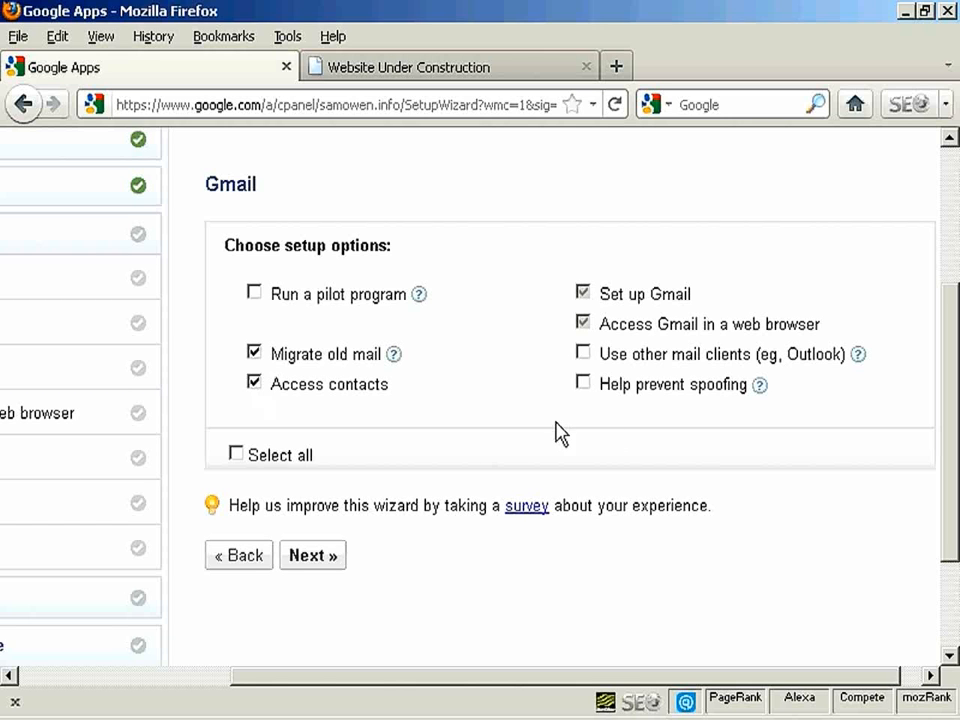
{"action": "left_click", "coordinate": [586, 386]}
{"action": "left_click", "coordinate": [308, 556]}
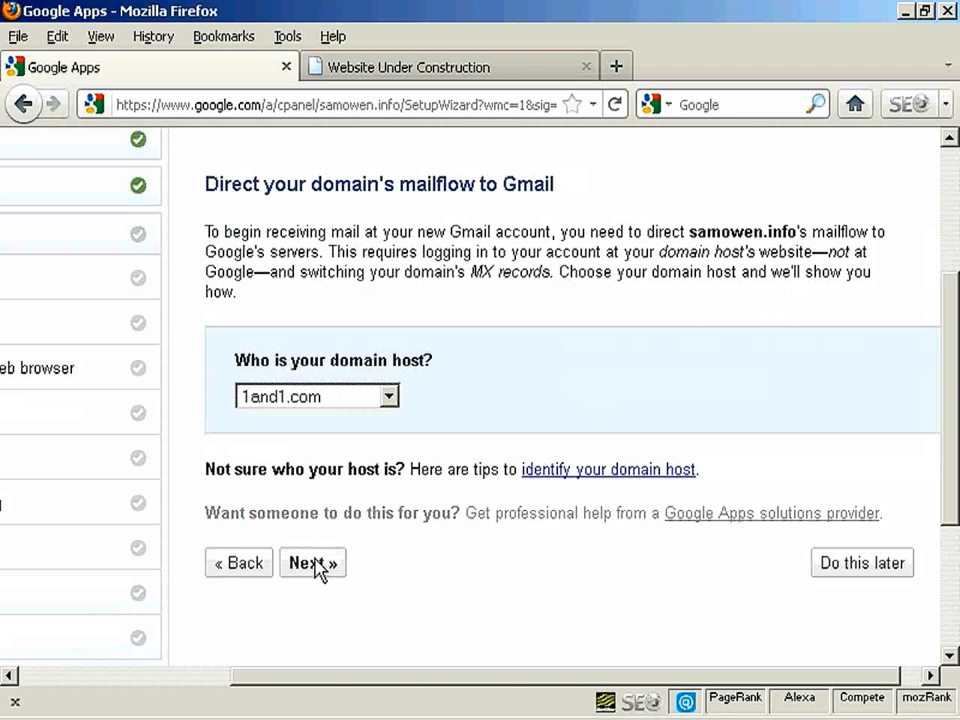
Choose GoDaddy as the domain host and bring up its MX record switching instructions
{"action": "left_click", "coordinate": [390, 400]}
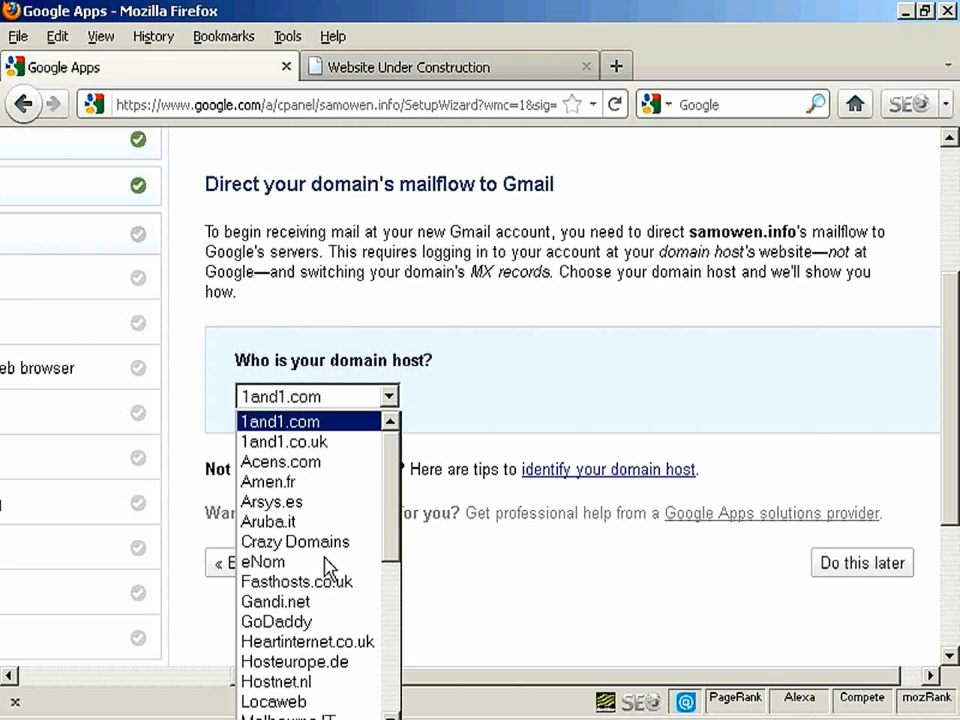
{"action": "left_click", "coordinate": [372, 622]}
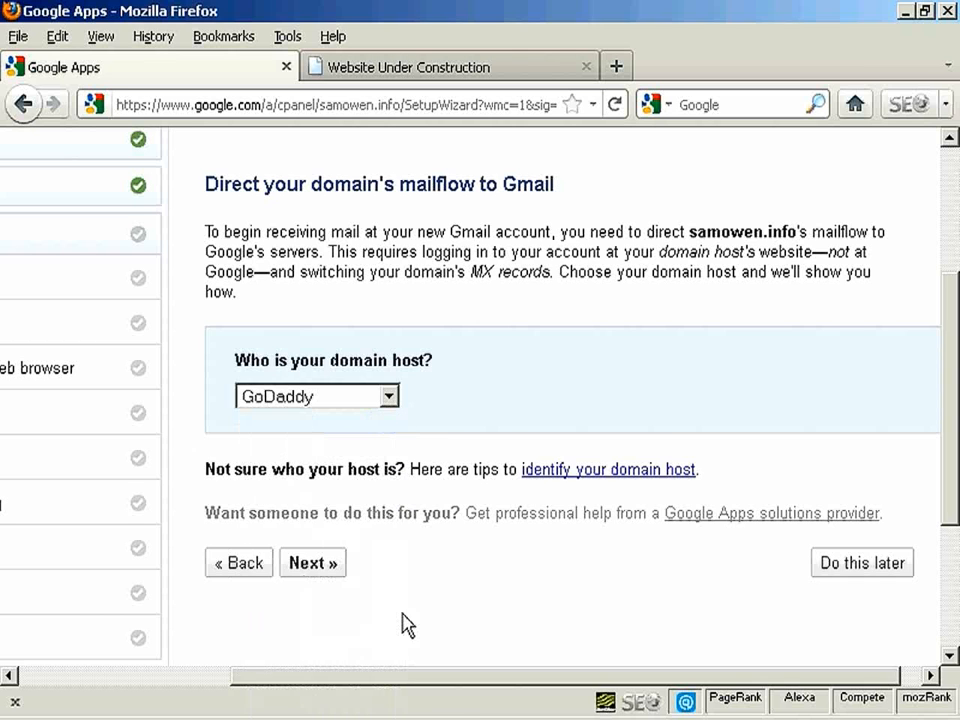
{"action": "left_click", "coordinate": [320, 565]}
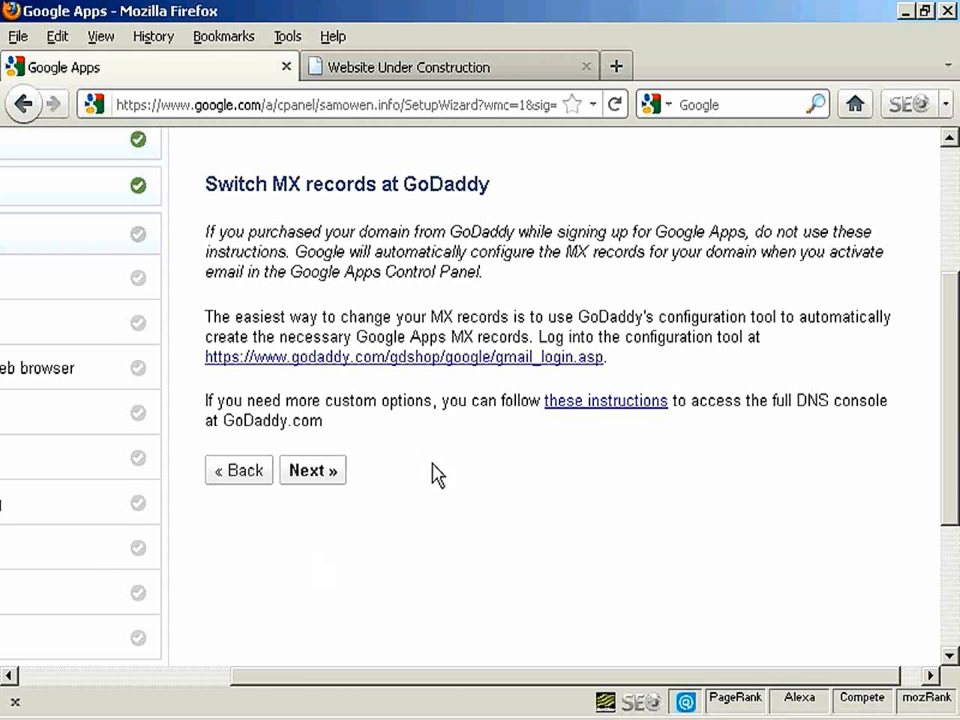
Log in to GoDaddy, confirm pointing samowen.info's MX records to Gmail, then close GoDaddy
{"action": "left_click", "coordinate": [563, 360]}
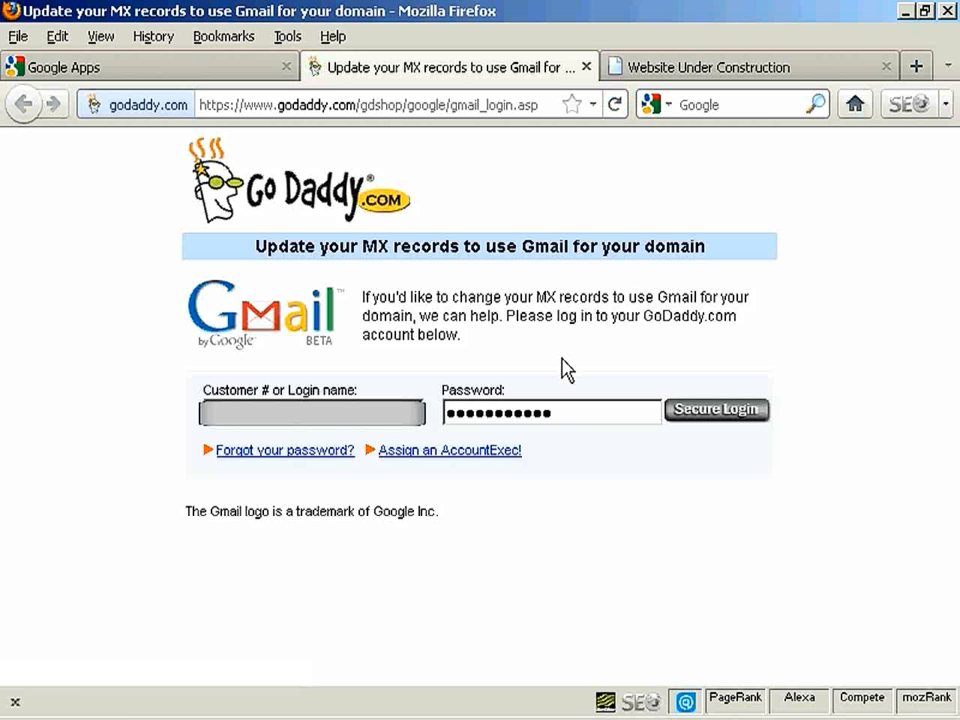
{"action": "left_click", "coordinate": [731, 413]}
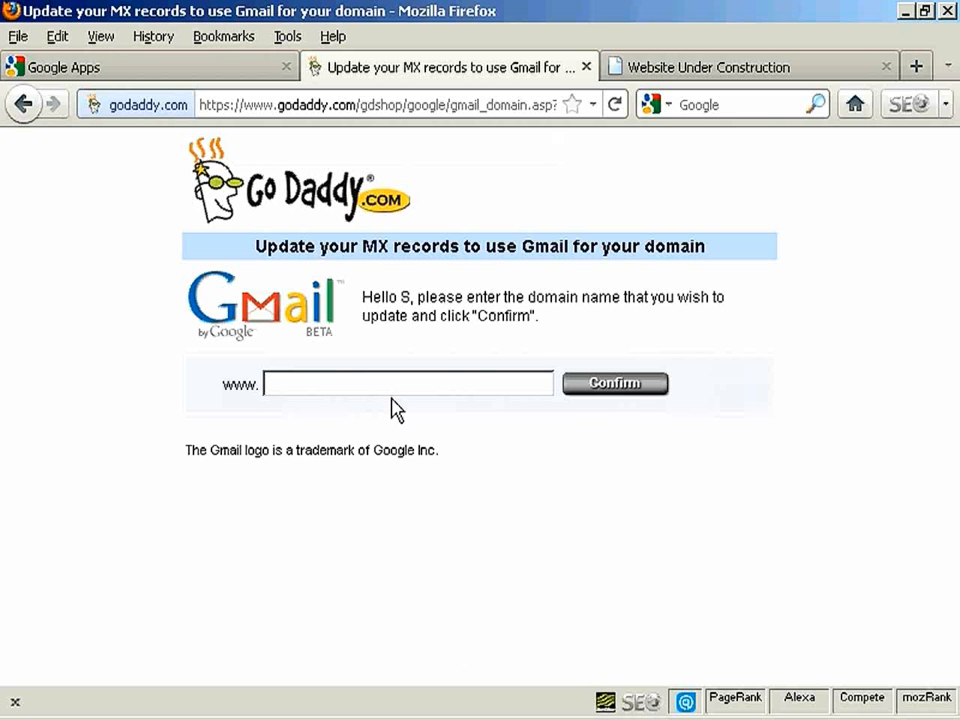
{"action": "type", "text": "samowen.info"}
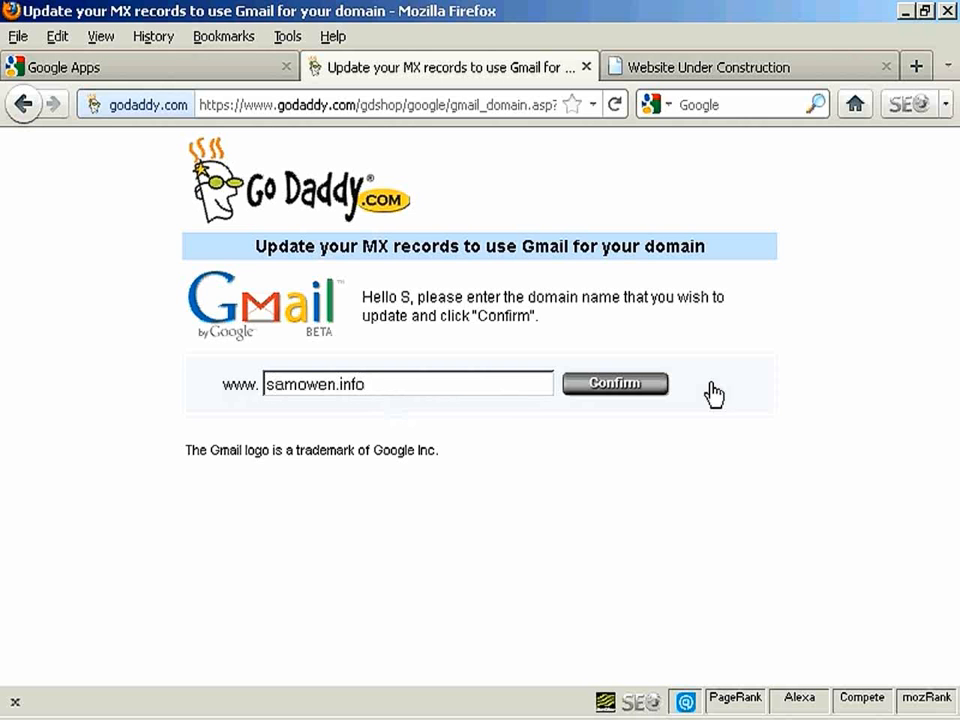
{"action": "left_click", "coordinate": [630, 390]}
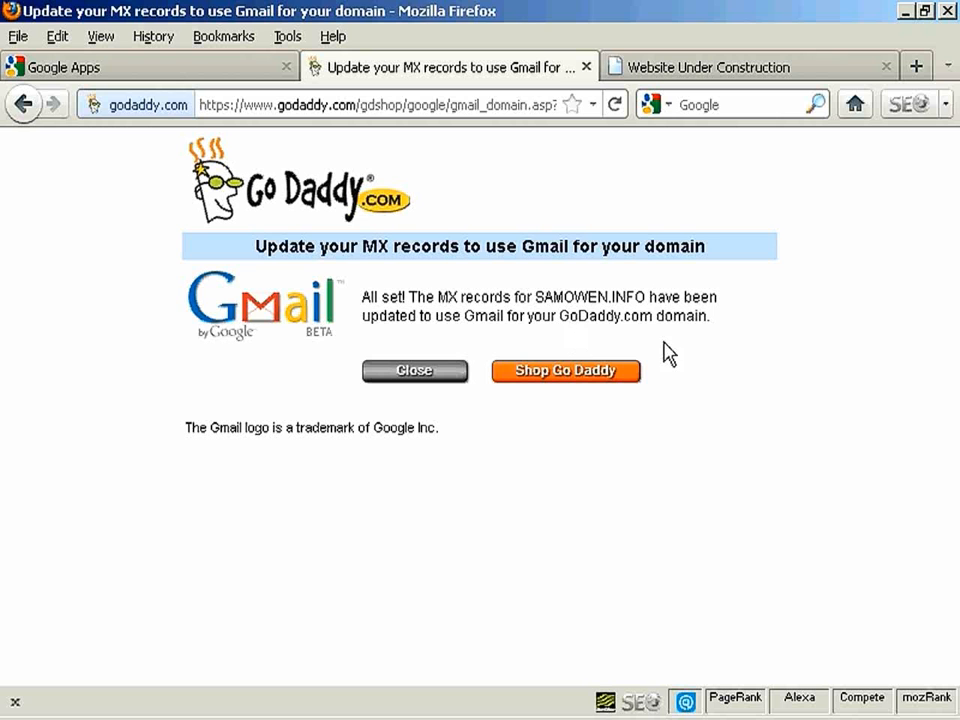
{"action": "left_click", "coordinate": [432, 376]}
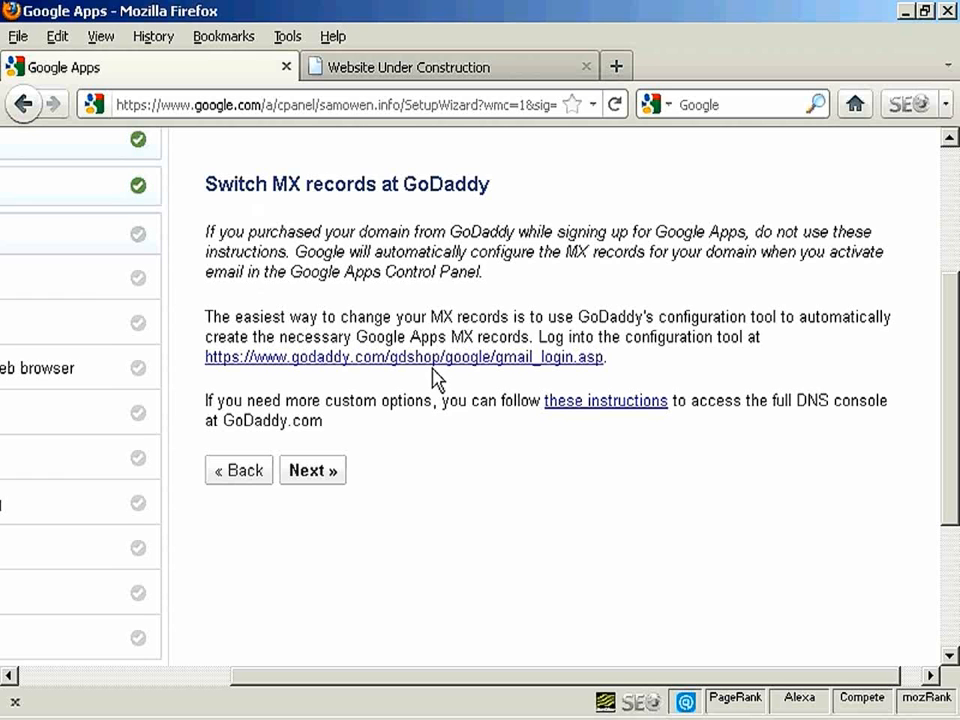
Advance to the status check step, then go to the control panel Dashboard
{"action": "left_click", "coordinate": [313, 481]}
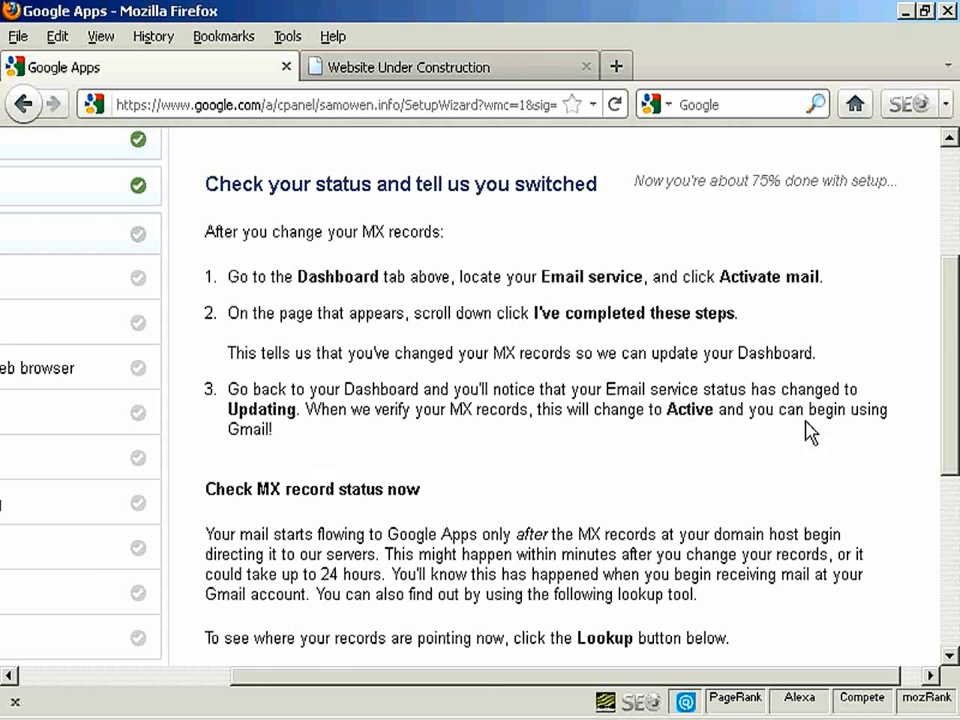
{"action": "scroll", "coordinate": [955, 368], "scroll_direction": "up", "scroll_amount": 3}
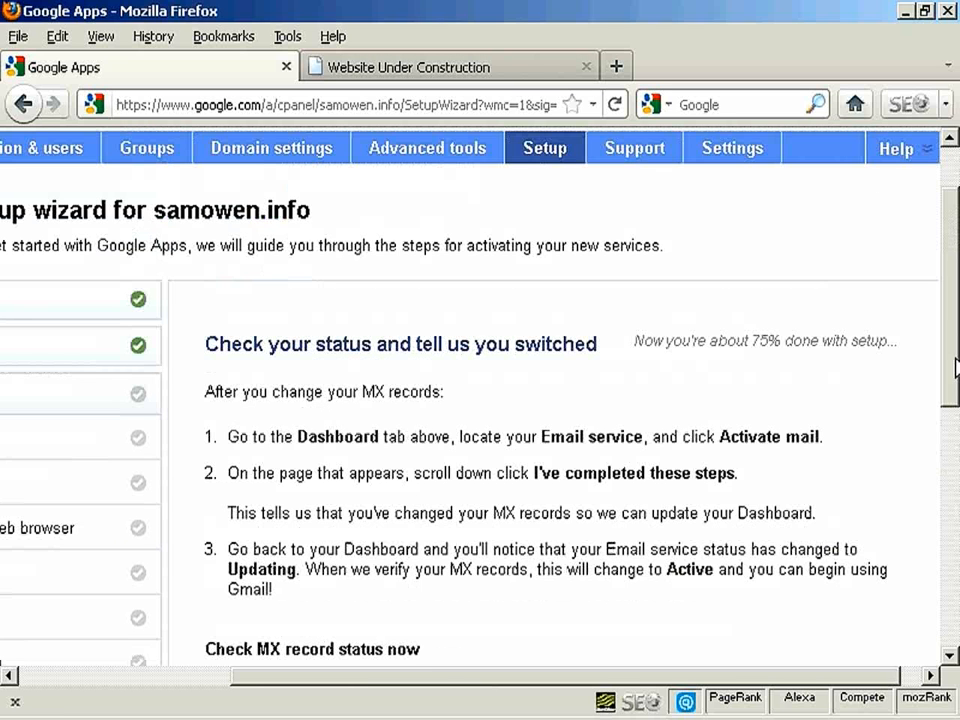
{"action": "left_click_drag", "start_coordinate": [671, 686], "coordinate": [456, 681]}
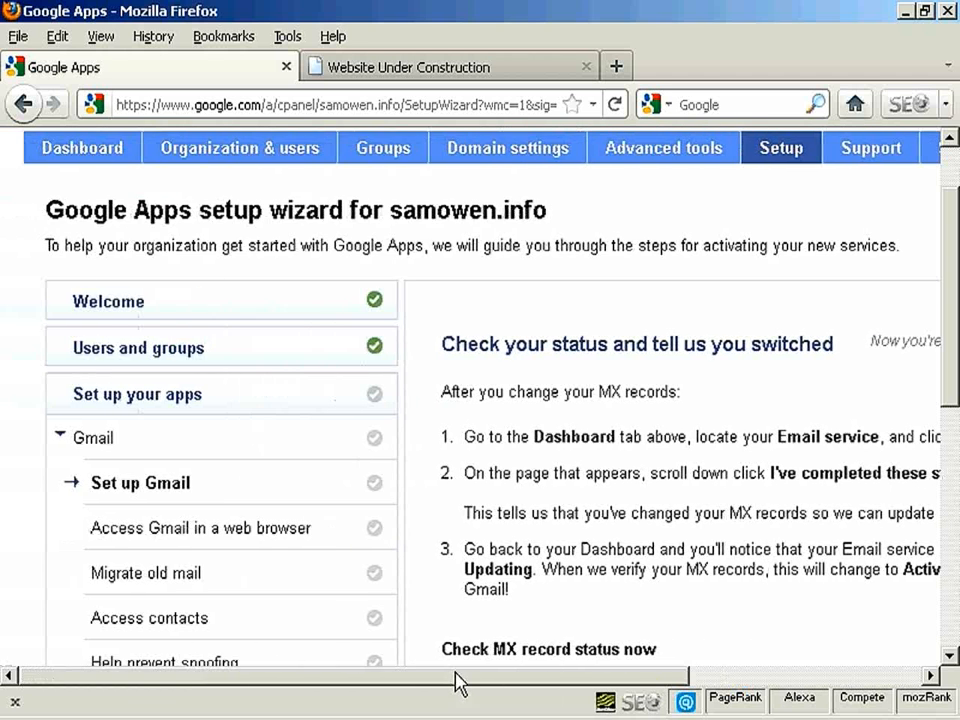
{"action": "left_click", "coordinate": [78, 155]}
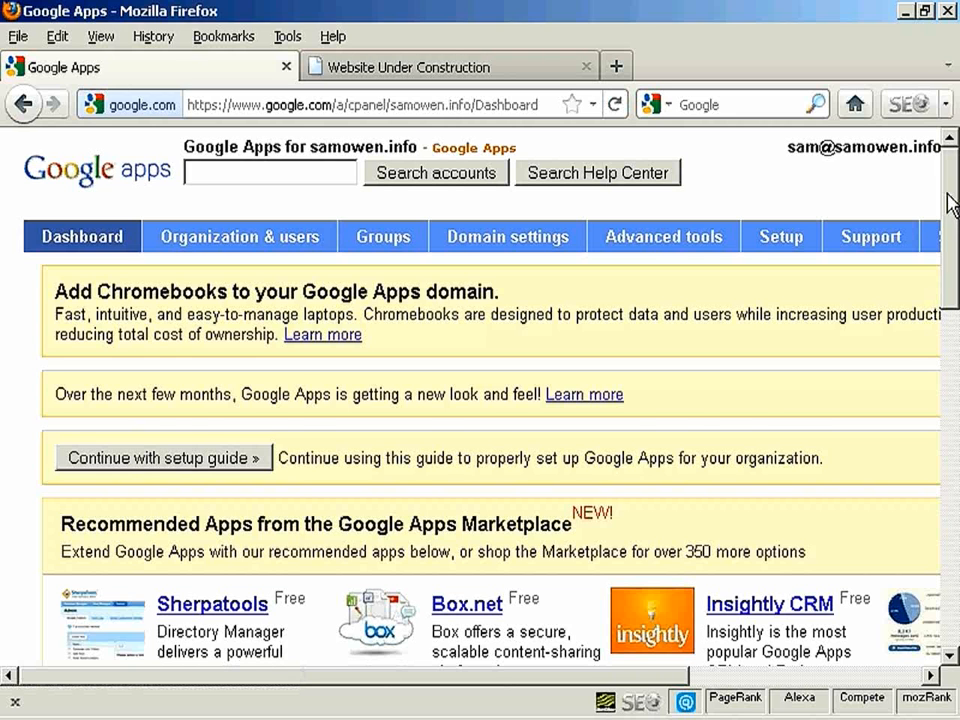
Activate email under Service settings and report the MX record steps as completed
{"action": "left_click_drag", "start_coordinate": [955, 210], "coordinate": [955, 455]}
{"action": "scroll", "coordinate": [955, 455], "scroll_direction": "down", "scroll_amount": 2}
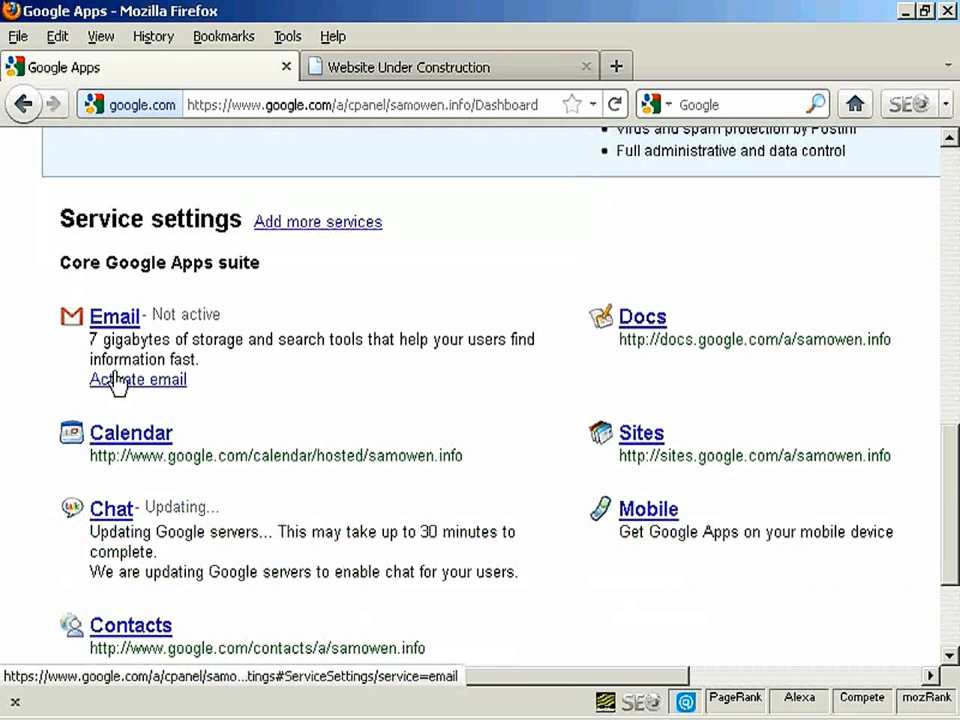
{"action": "left_click", "coordinate": [158, 385]}
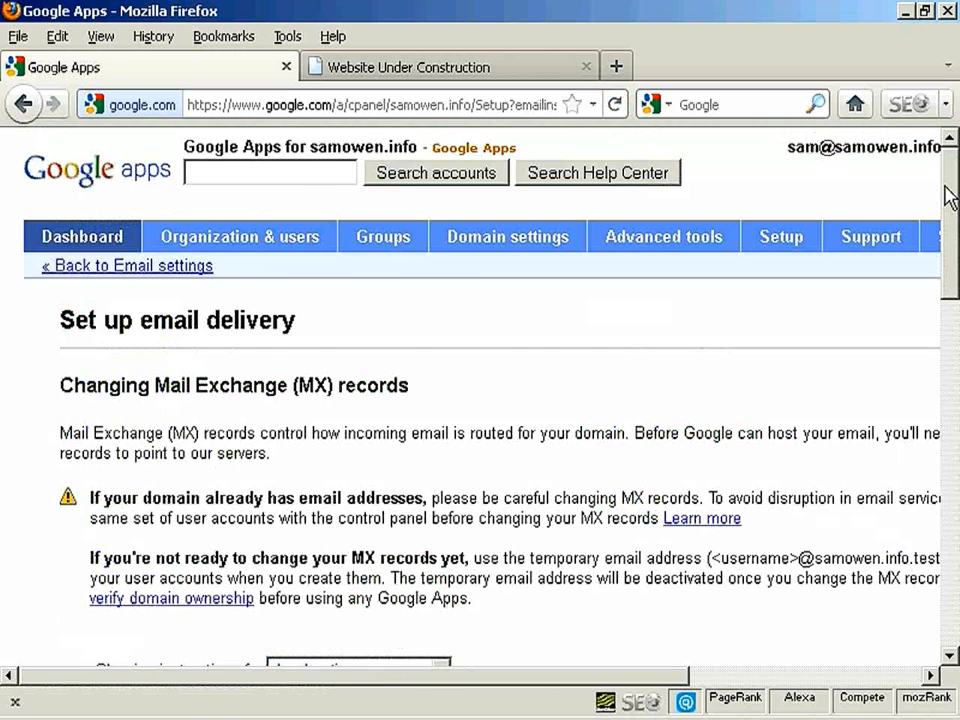
{"action": "left_click_drag", "start_coordinate": [950, 272], "coordinate": [949, 546]}
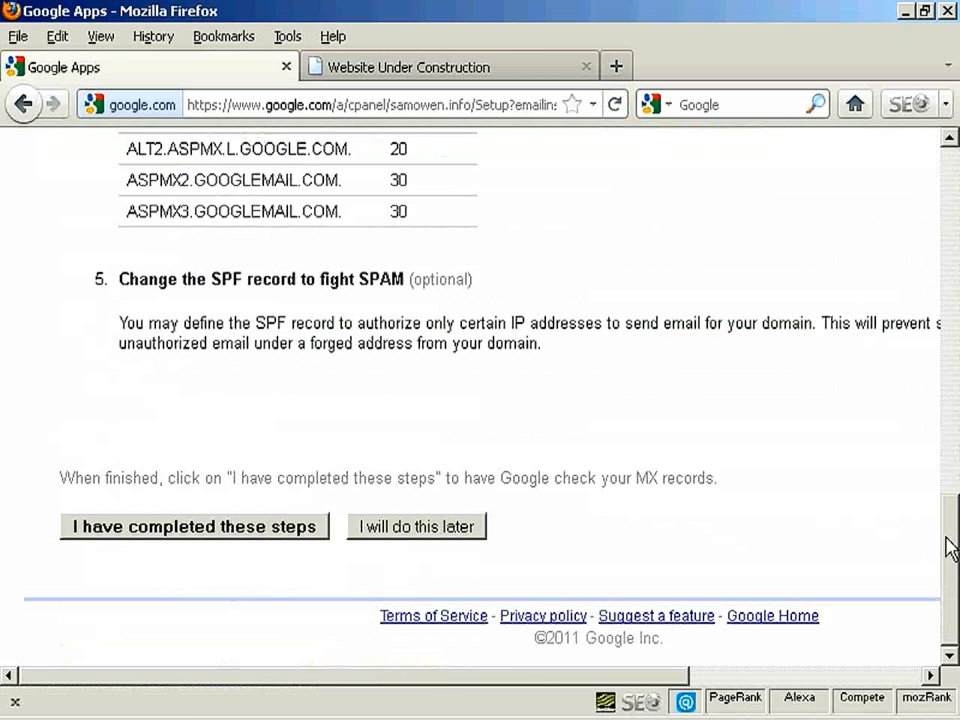
{"action": "left_click", "coordinate": [237, 532]}
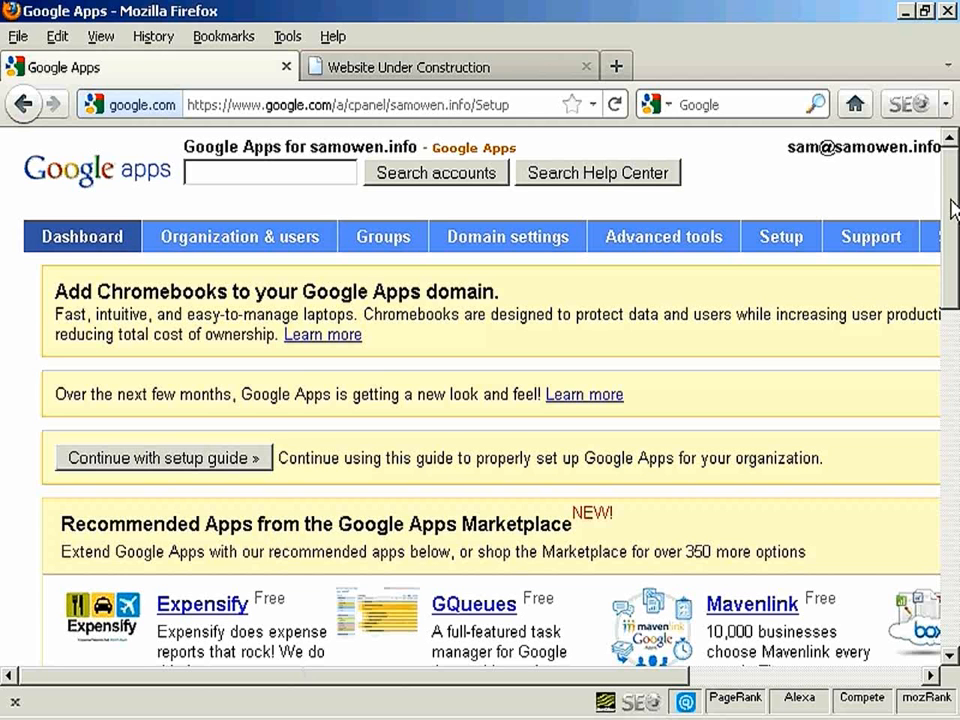
Resume the setup guide and advance through web-browser Gmail access to the old-mail migration page
{"action": "left_click", "coordinate": [200, 470]}
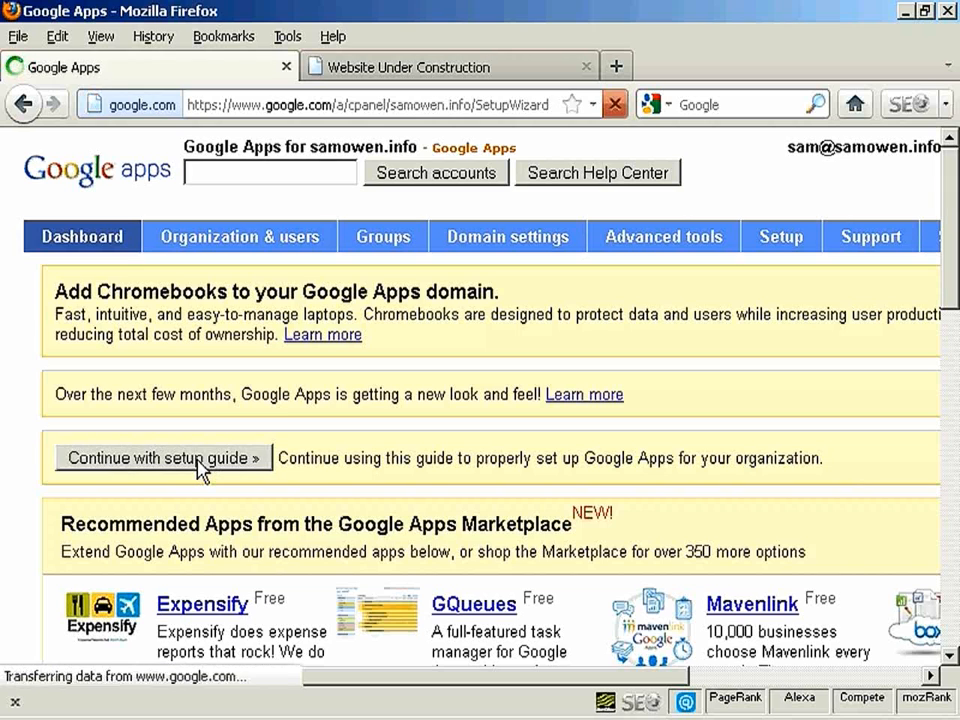
{"action": "scroll", "coordinate": [480, 400], "scroll_direction": "down", "scroll_amount": 2}
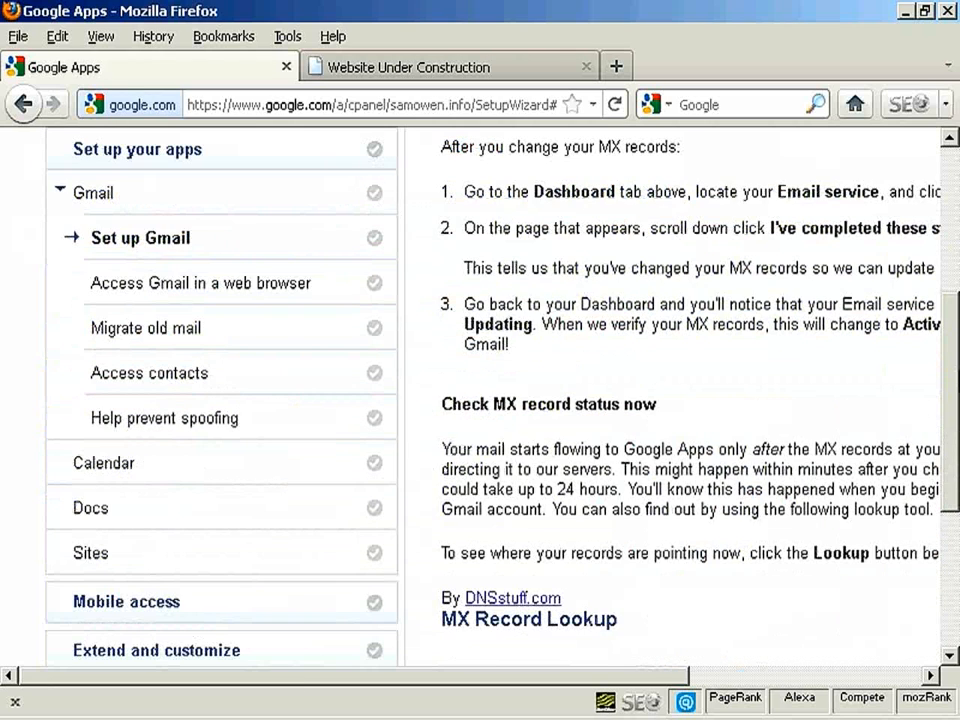
{"action": "scroll", "coordinate": [480, 400], "scroll_direction": "down", "scroll_amount": 5}
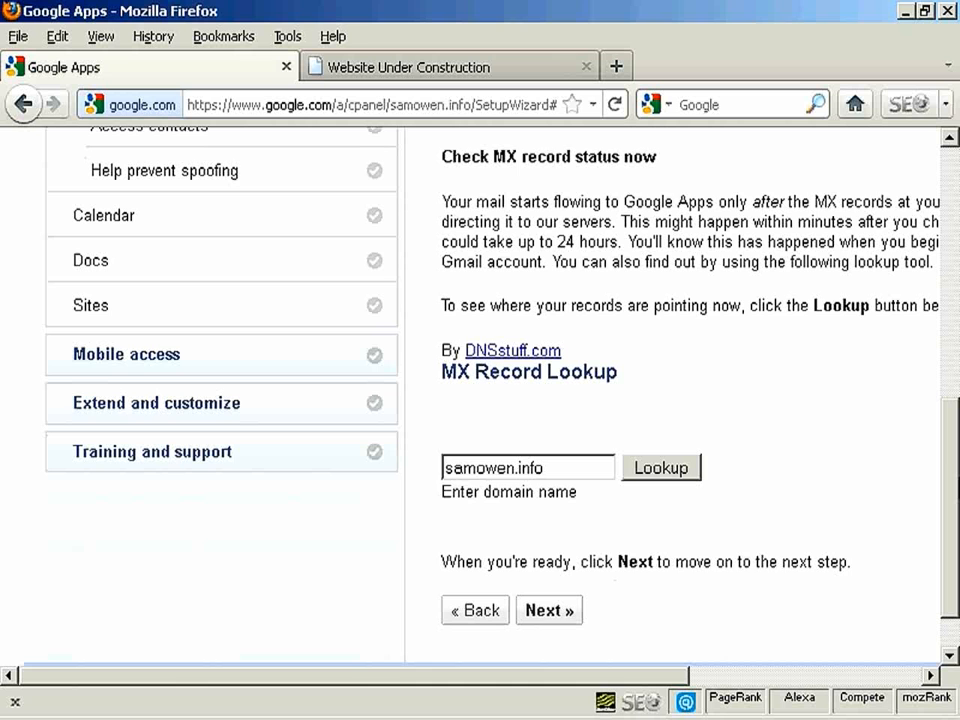
{"action": "scroll", "coordinate": [520, 560], "scroll_direction": "up", "scroll_amount": 1}
{"action": "scroll", "coordinate": [520, 560], "scroll_direction": "down", "scroll_amount": 2}
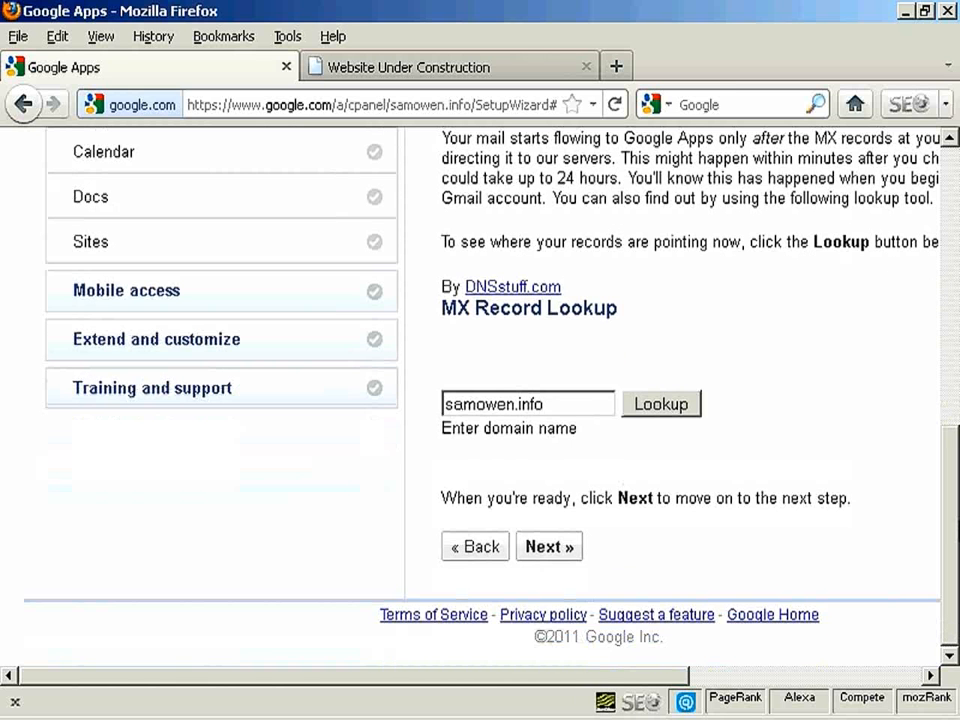
{"action": "left_click", "coordinate": [546, 549]}
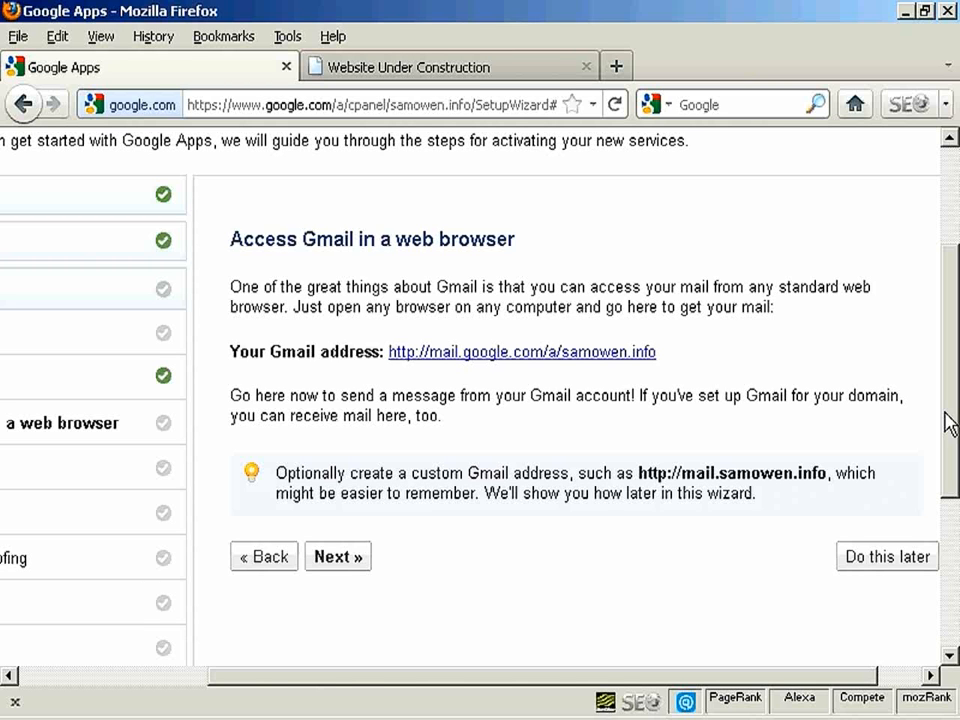
{"action": "left_click", "coordinate": [345, 560]}
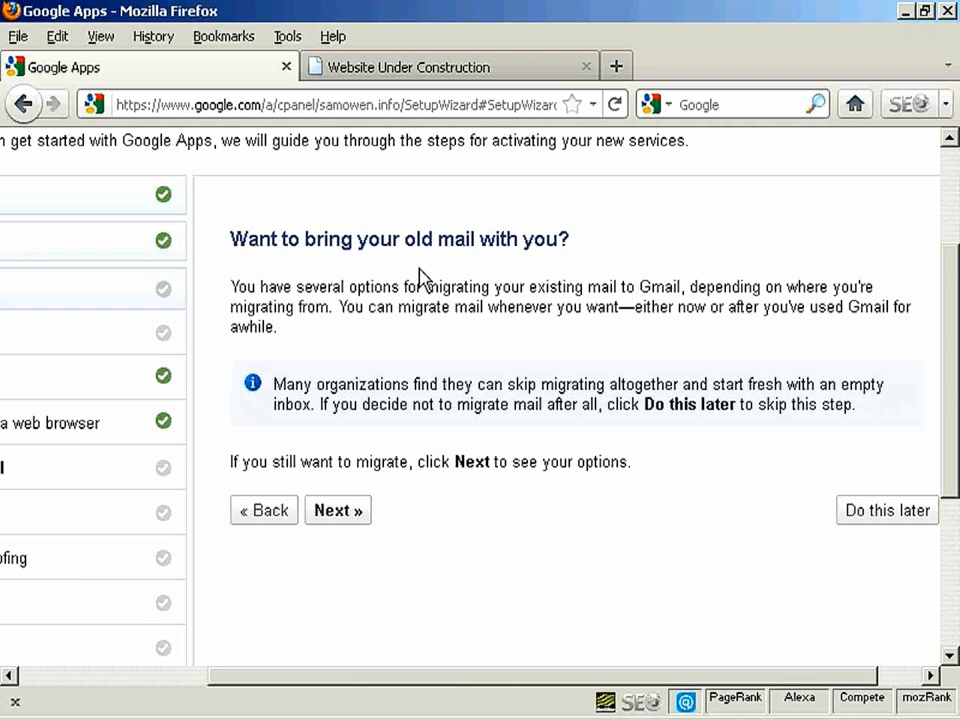
Choose 'Do this later' for the mail migration, contacts access and spoofing-prevention steps
{"action": "left_click", "coordinate": [894, 511]}
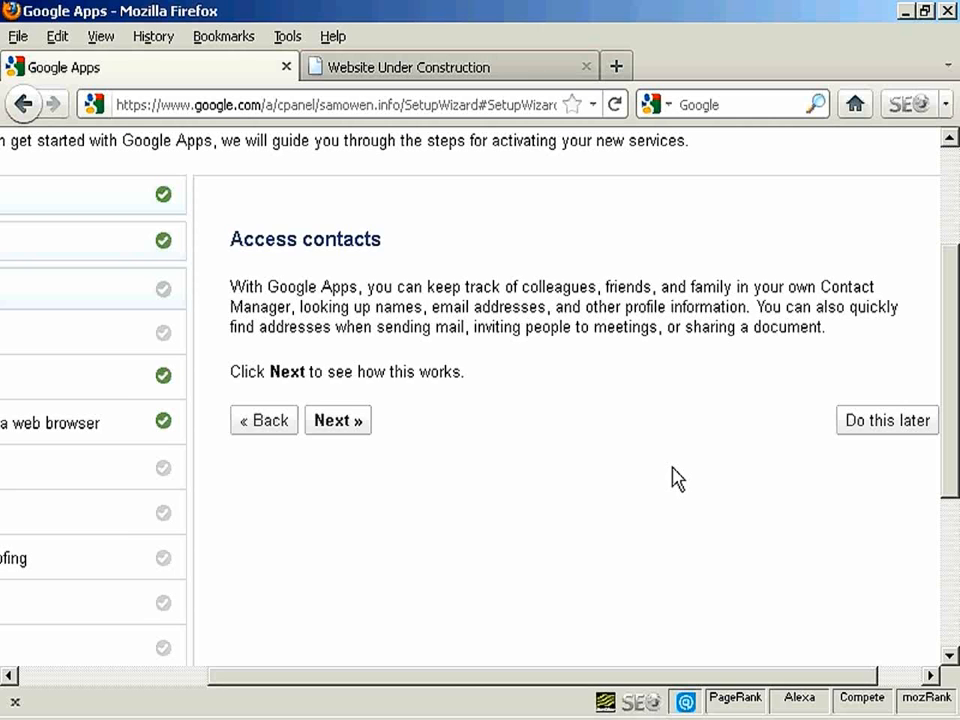
{"action": "left_click", "coordinate": [875, 428]}
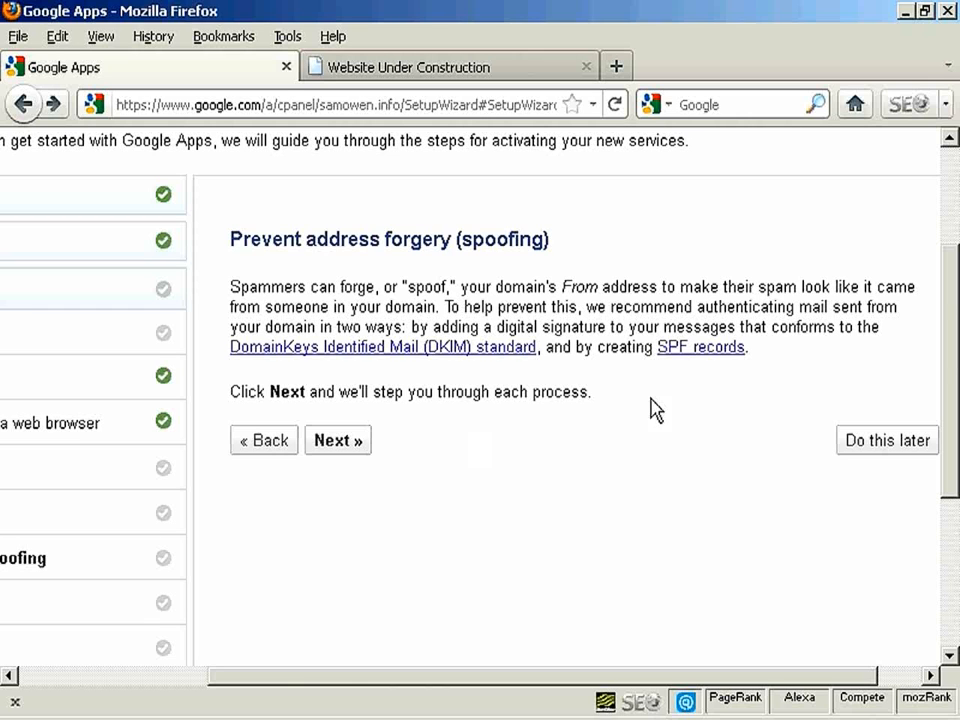
{"action": "left_click", "coordinate": [893, 445]}
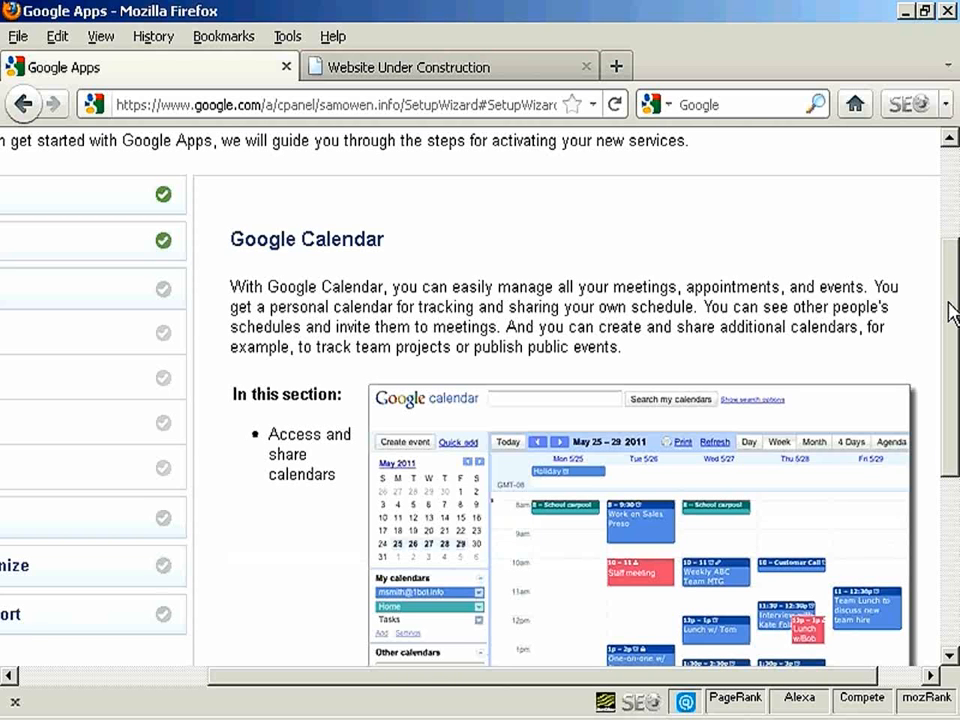
Continue past the Calendar overview and open calendar.google.com/a/samowen.info in a new tab
{"action": "left_click_drag", "start_coordinate": [954, 315], "coordinate": [956, 480]}
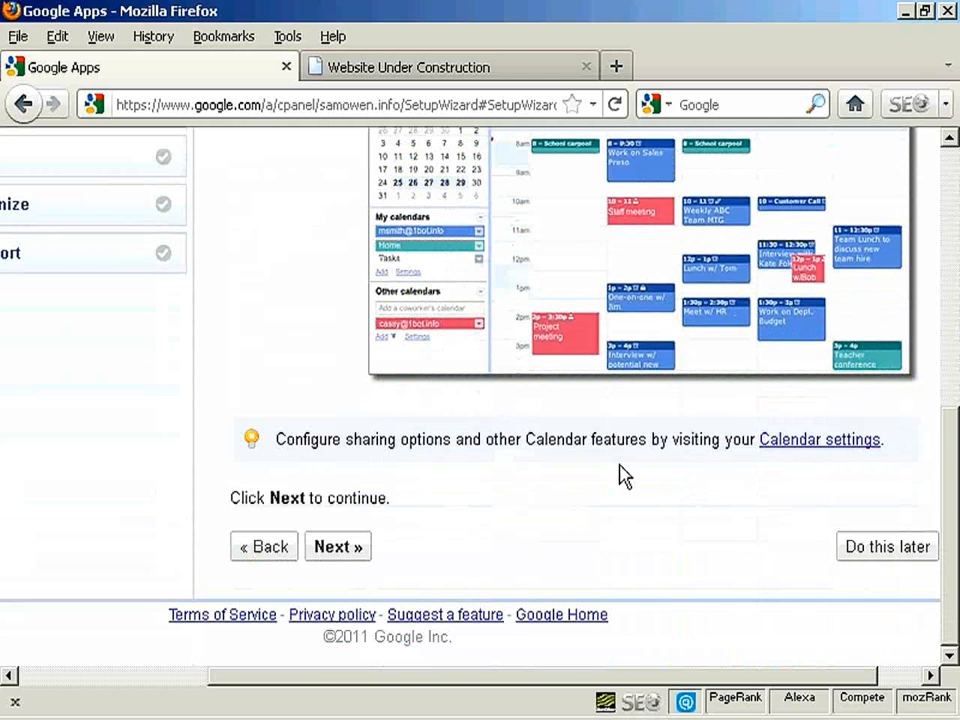
{"action": "left_click", "coordinate": [333, 552]}
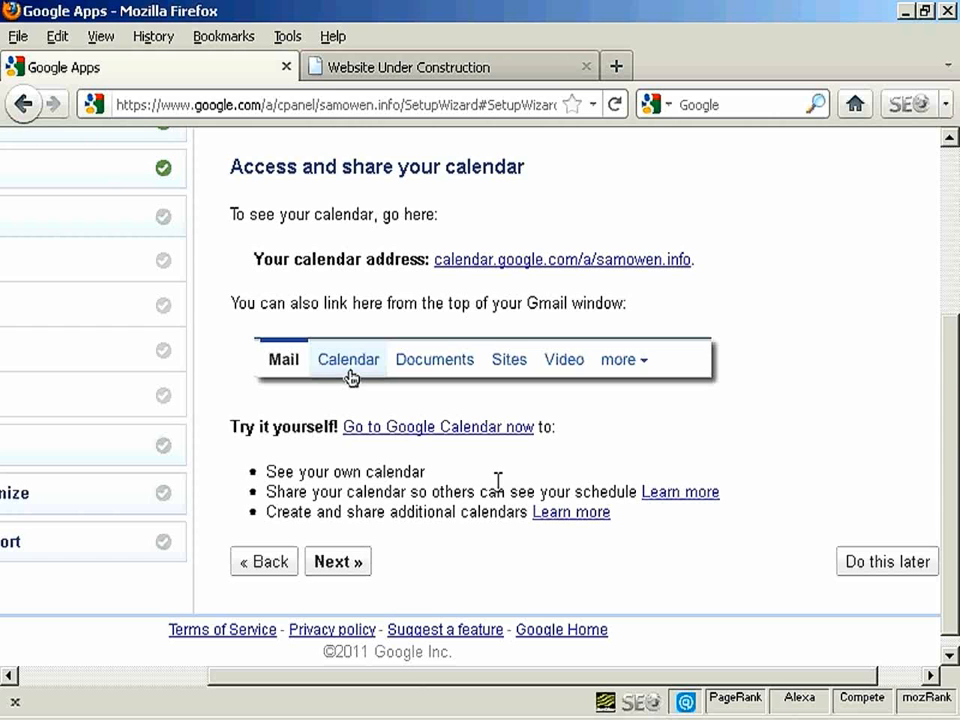
{"action": "left_click", "coordinate": [637, 260]}
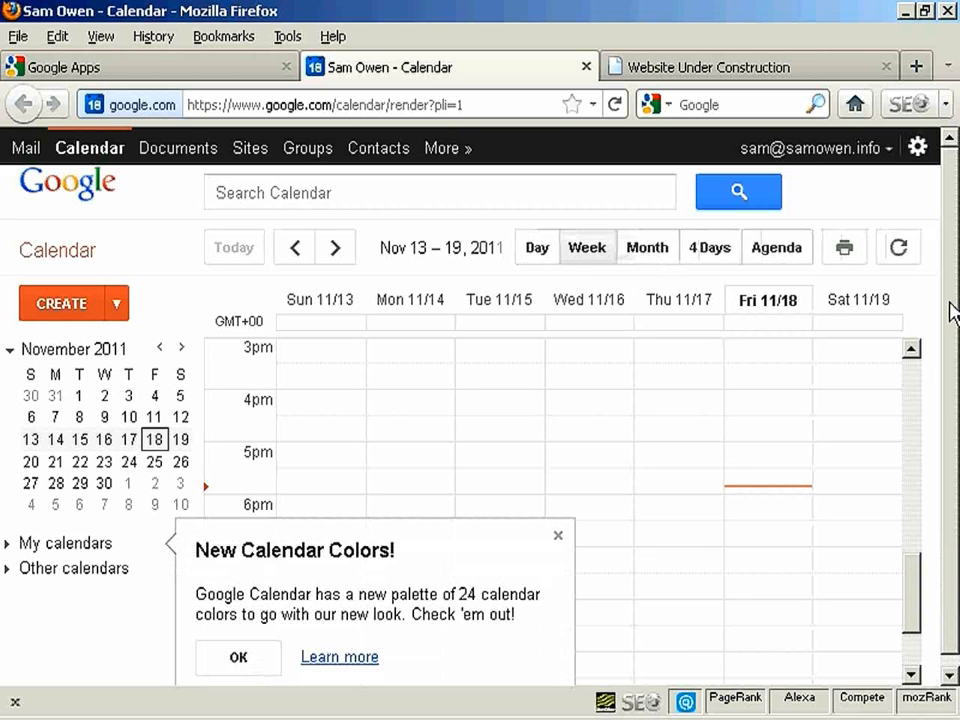
Look over the Nov 13–19, 2011 calendar week, then close the Calendar tab
{"action": "left_click_drag", "start_coordinate": [953, 315], "coordinate": [950, 240]}
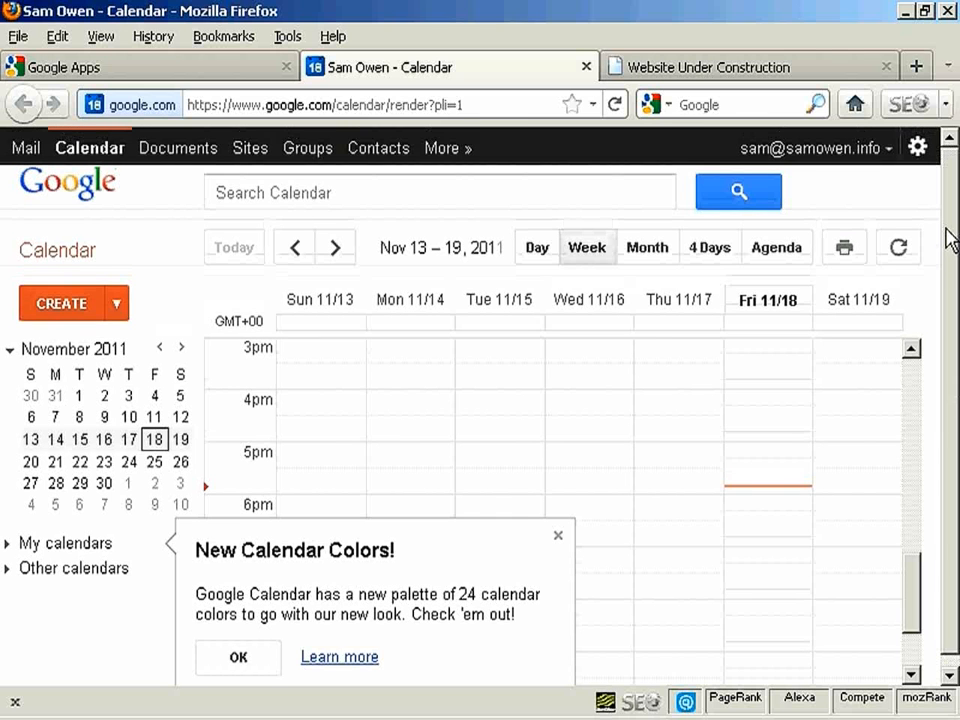
{"action": "left_click", "coordinate": [586, 67]}
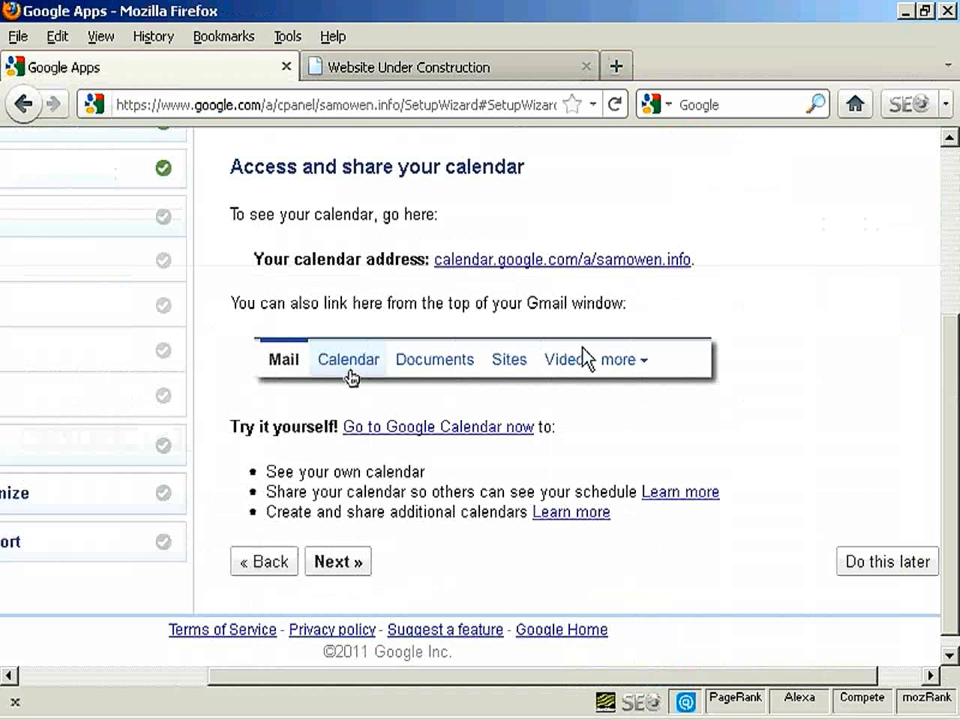
Continue past the calendar access step and defer the Google Docs step
{"action": "left_click", "coordinate": [336, 563]}
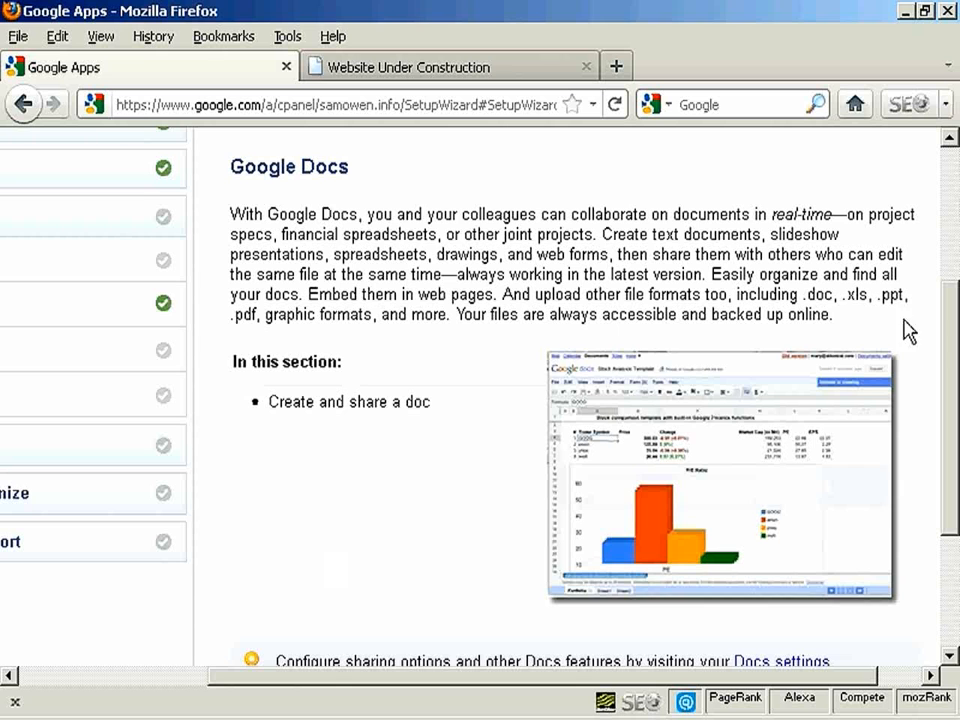
{"action": "mouse_move", "coordinate": [955, 338]}
{"action": "left_mouse_down"}
{"action": "mouse_move", "coordinate": [955, 398]}
{"action": "mouse_move", "coordinate": [957, 345]}
{"action": "left_mouse_up"}
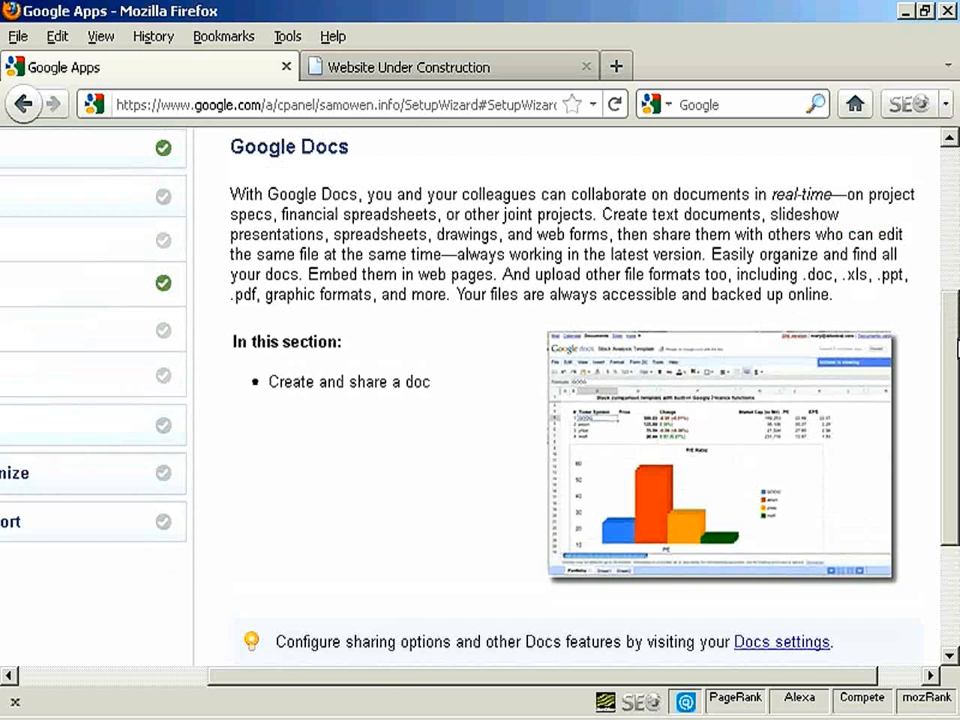
{"action": "left_click_drag", "start_coordinate": [957, 345], "coordinate": [954, 454]}
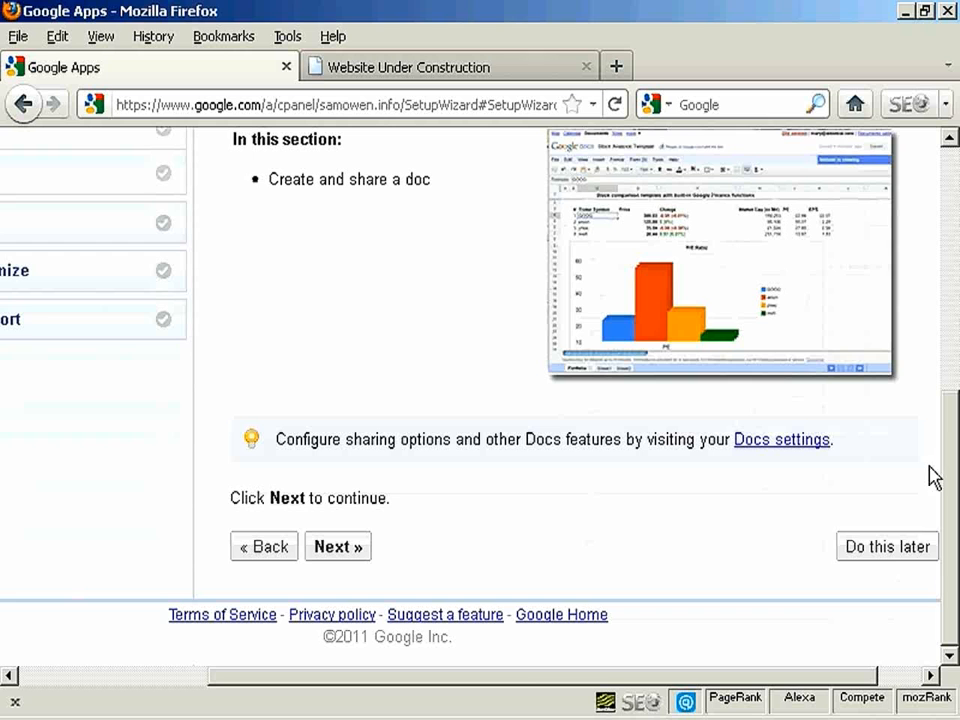
{"action": "left_click", "coordinate": [887, 547]}
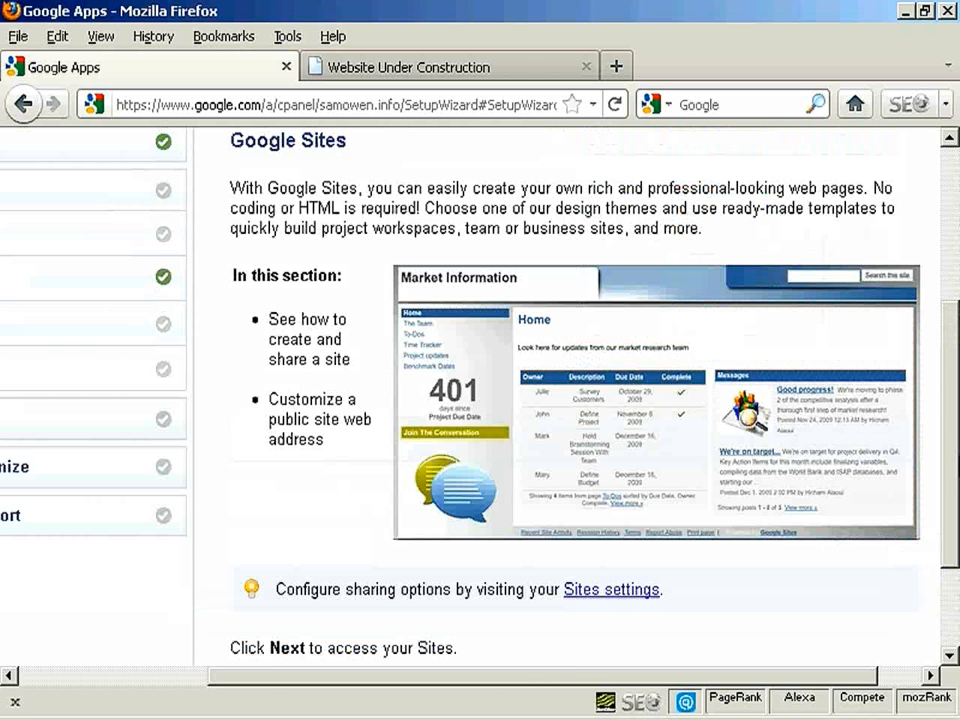
Continue to the Sites access details and defer the Create and Share a Site step
{"action": "left_click_drag", "start_coordinate": [957, 468], "coordinate": [949, 516]}
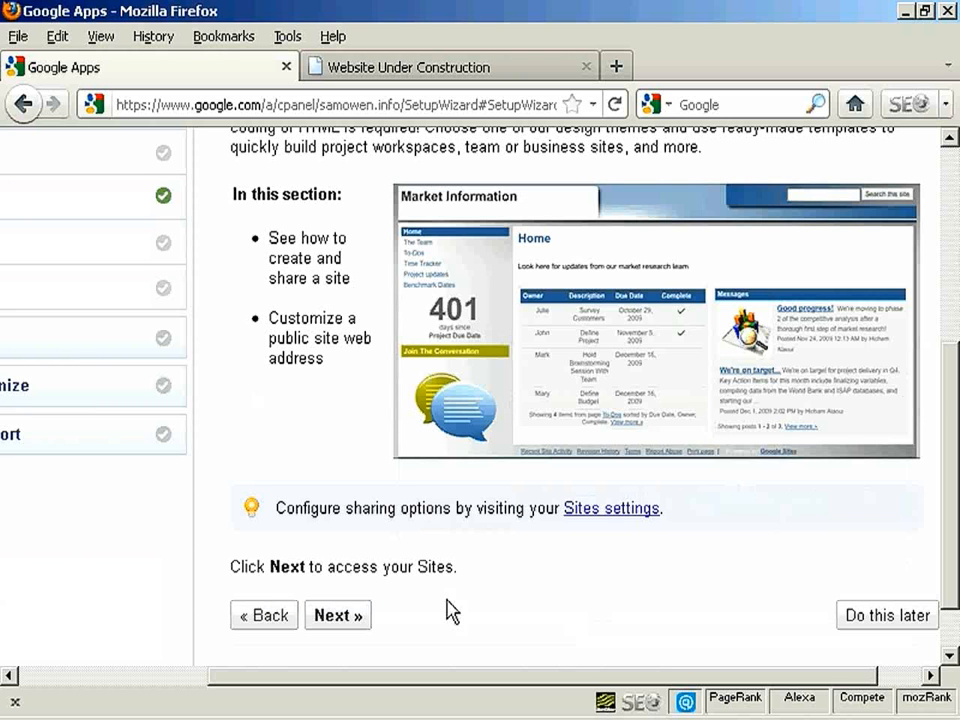
{"action": "left_click", "coordinate": [335, 616]}
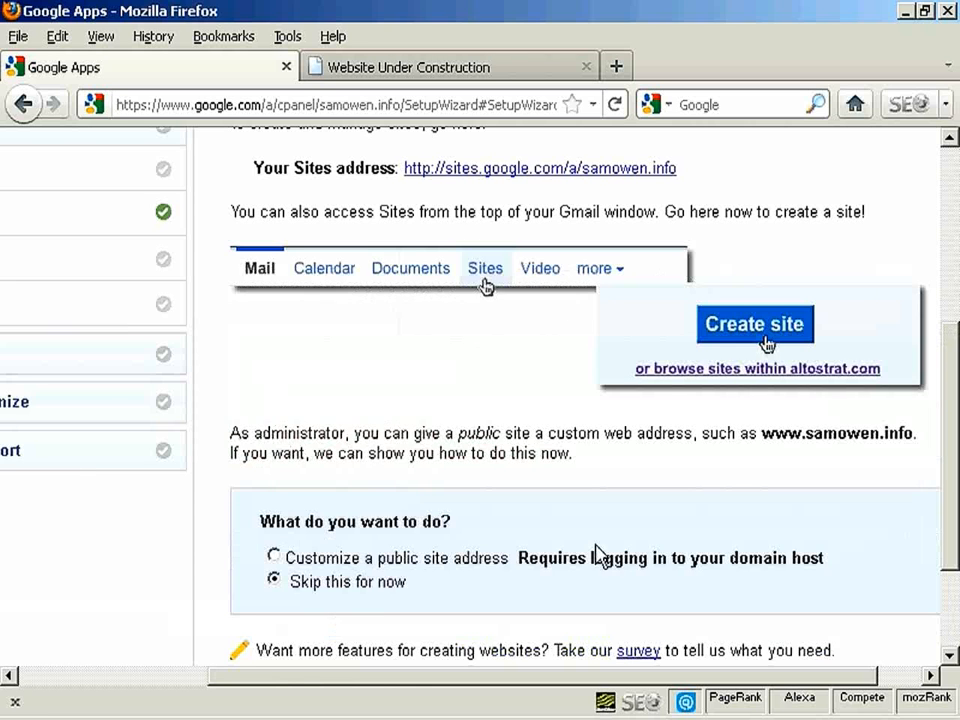
{"action": "left_click_drag", "start_coordinate": [951, 401], "coordinate": [955, 367]}
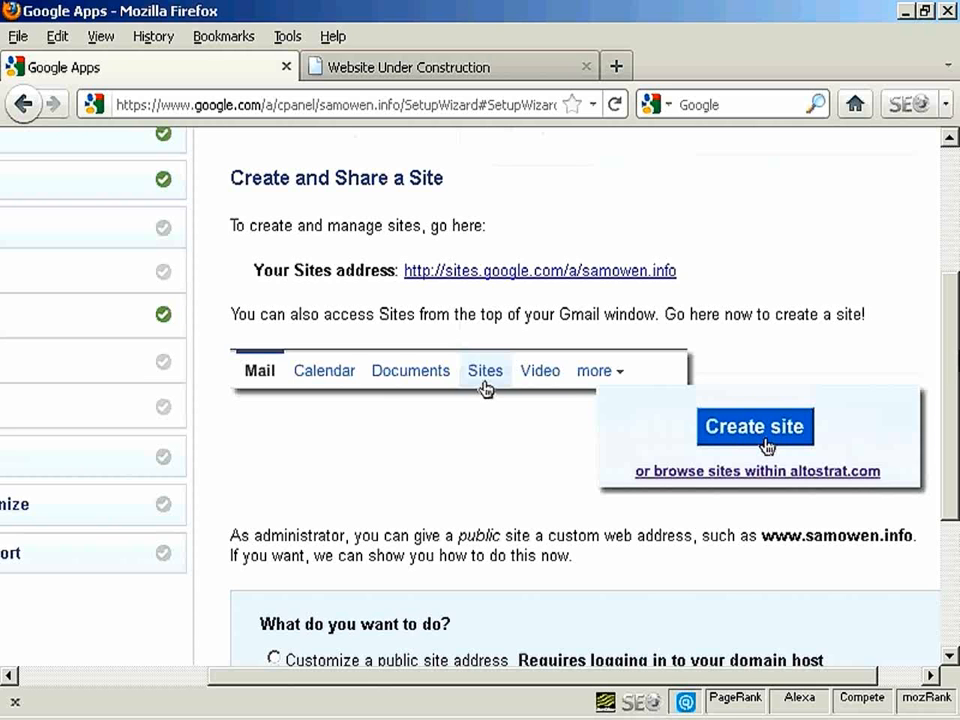
{"action": "left_click_drag", "start_coordinate": [954, 396], "coordinate": [955, 526]}
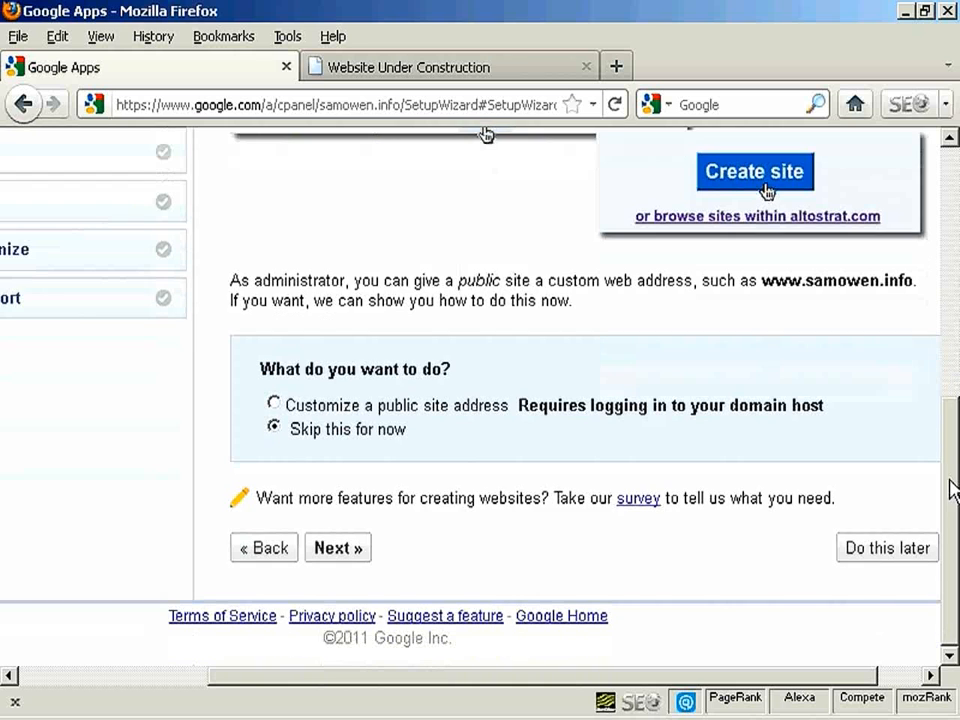
{"action": "left_click", "coordinate": [883, 560]}
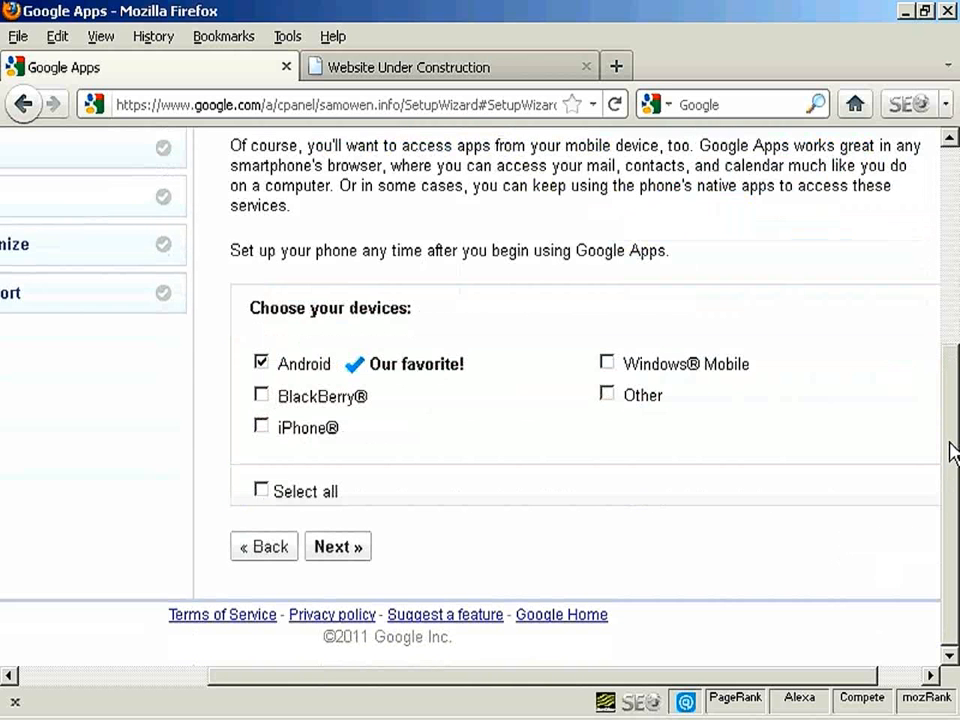
Continue with Android as the device and scroll through the seven Android account setup steps
{"action": "scroll", "coordinate": [955, 440], "scroll_direction": "up", "scroll_amount": 2}
{"action": "left_click_drag", "start_coordinate": [957, 430], "coordinate": [956, 438]}
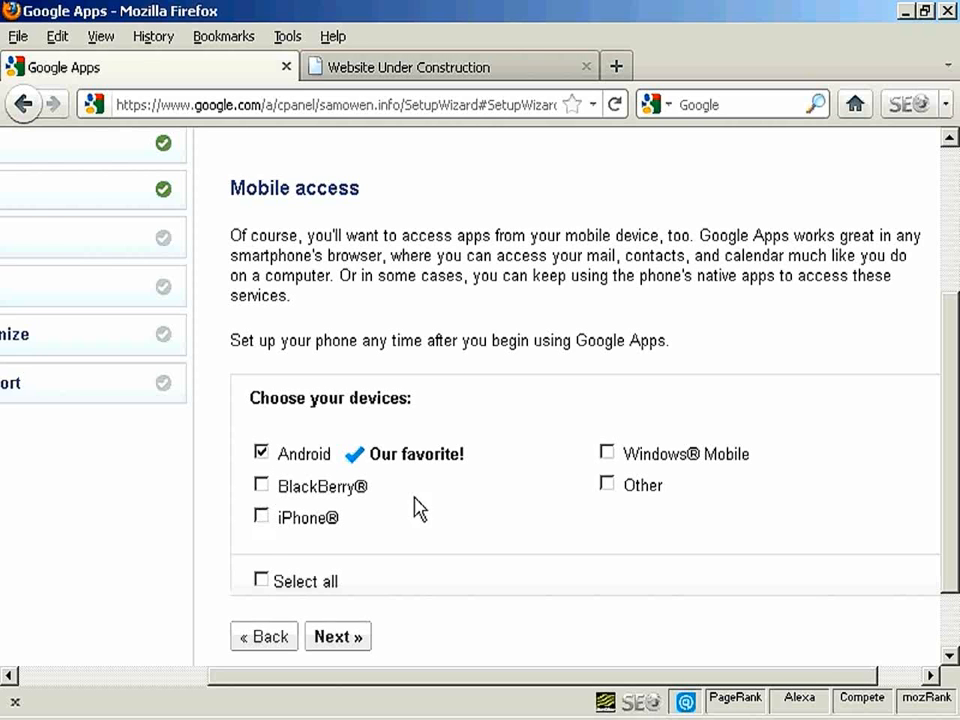
{"action": "left_click", "coordinate": [352, 641]}
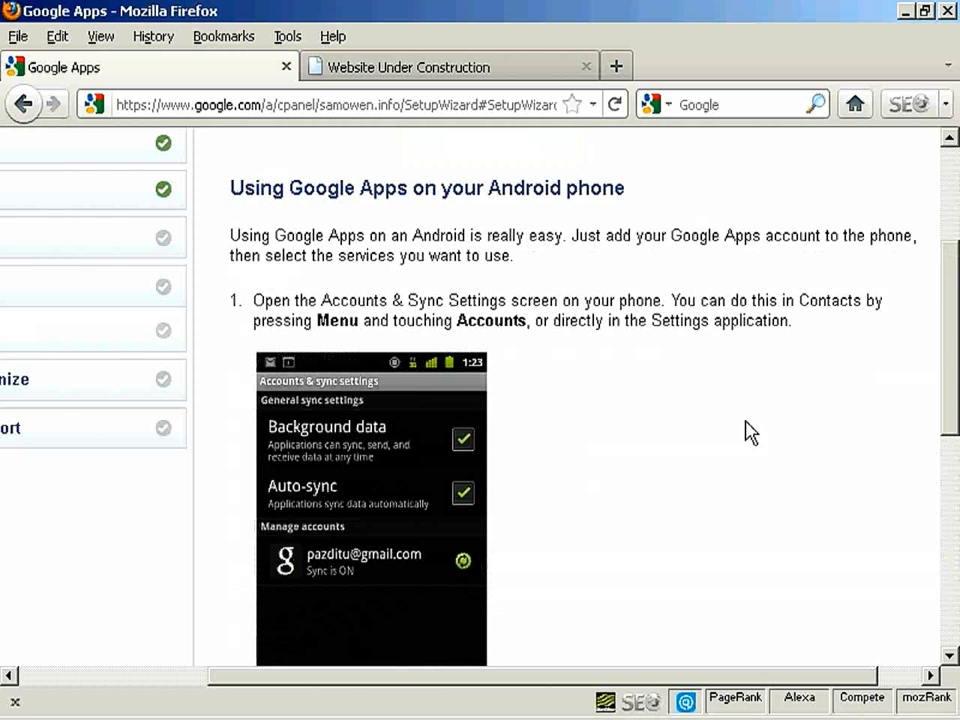
{"action": "scroll", "coordinate": [955, 330], "scroll_direction": "down", "scroll_amount": 3}
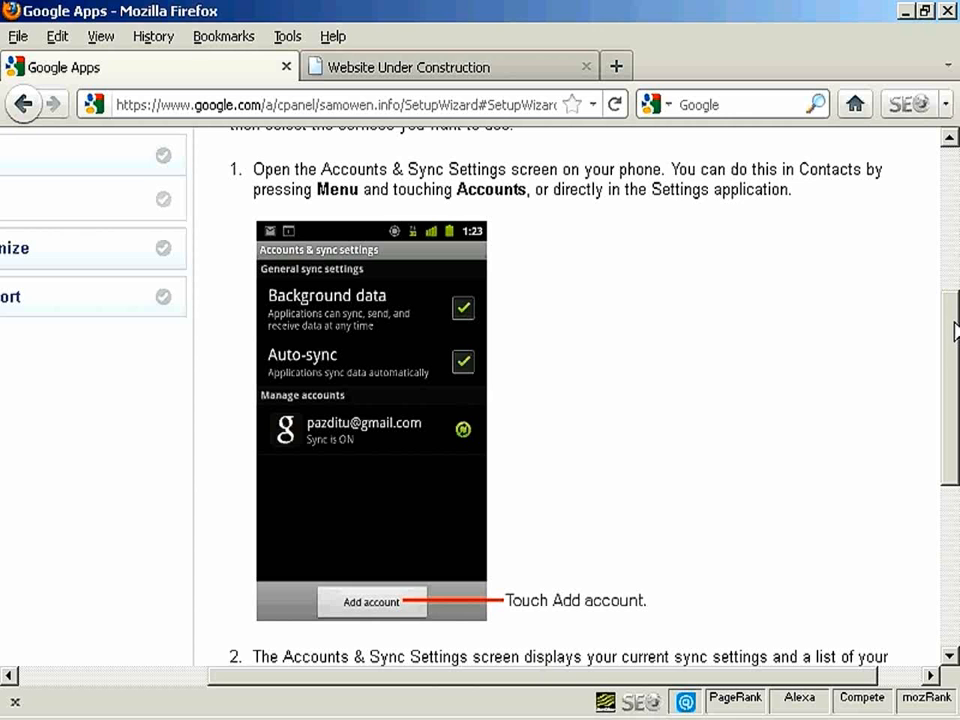
{"action": "scroll", "coordinate": [955, 330], "scroll_direction": "down", "scroll_amount": 1}
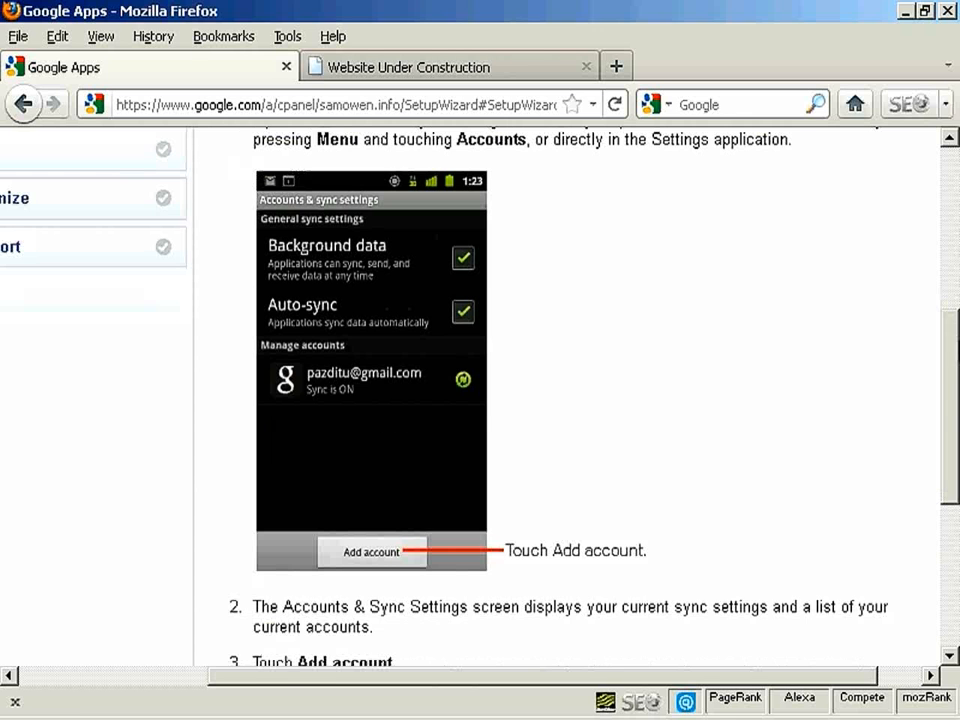
{"action": "scroll", "coordinate": [470, 400], "scroll_direction": "down", "scroll_amount": 3}
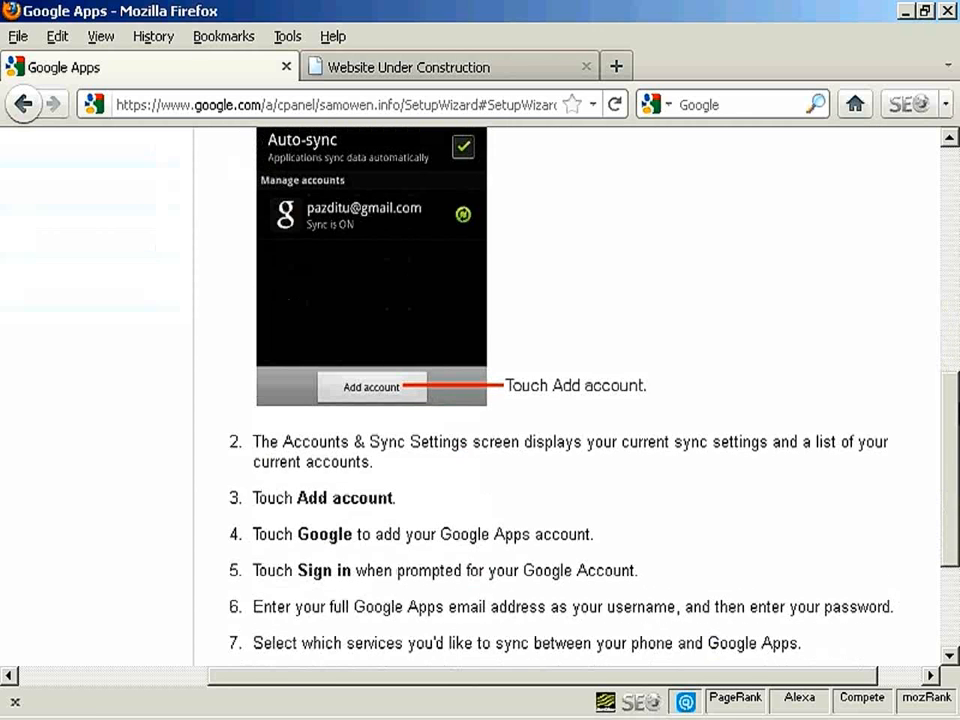
{"action": "scroll", "coordinate": [570, 400], "scroll_direction": "down", "scroll_amount": 3}
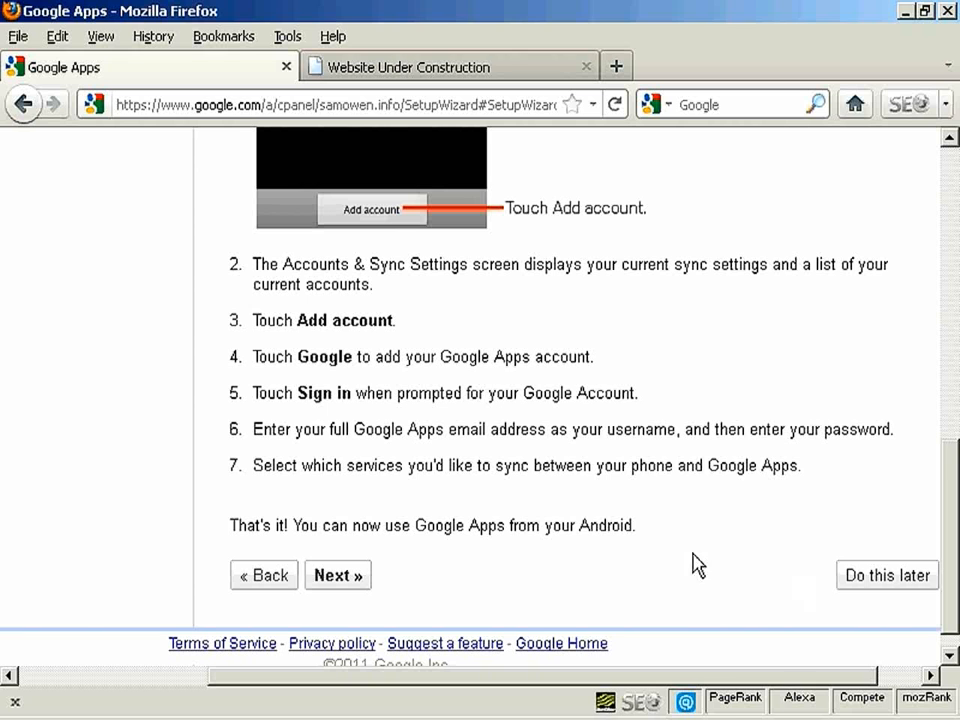
Skip the Android instructions and continue with only Marketplace apps, leaving Chrome browser unchecked
{"action": "left_click", "coordinate": [893, 578]}
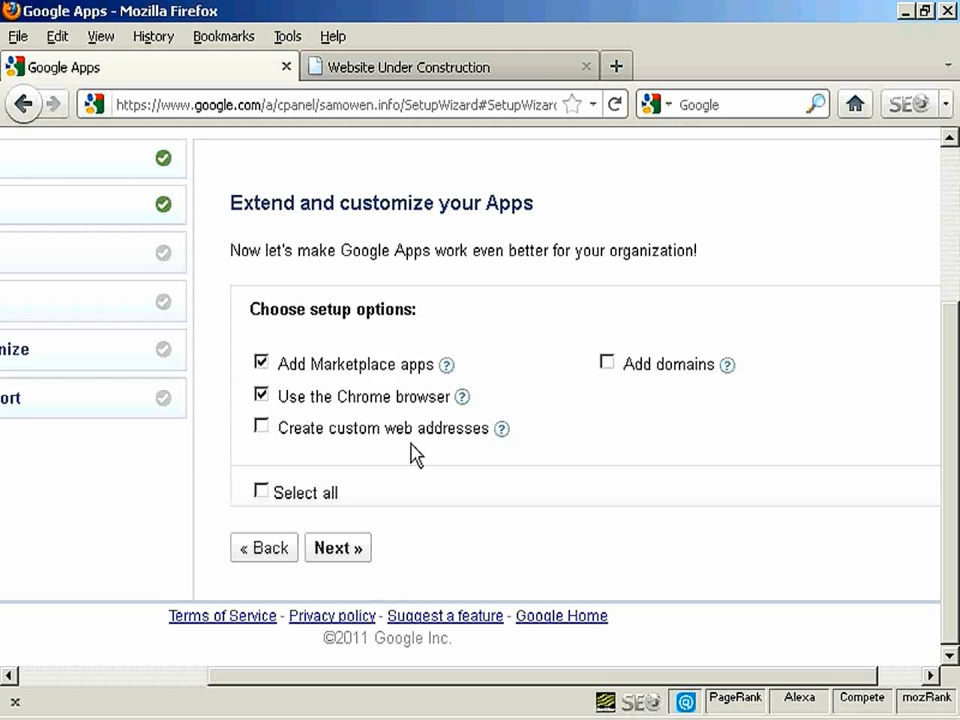
{"action": "left_click", "coordinate": [262, 396]}
{"action": "left_click", "coordinate": [262, 397]}
{"action": "left_click", "coordinate": [340, 552]}
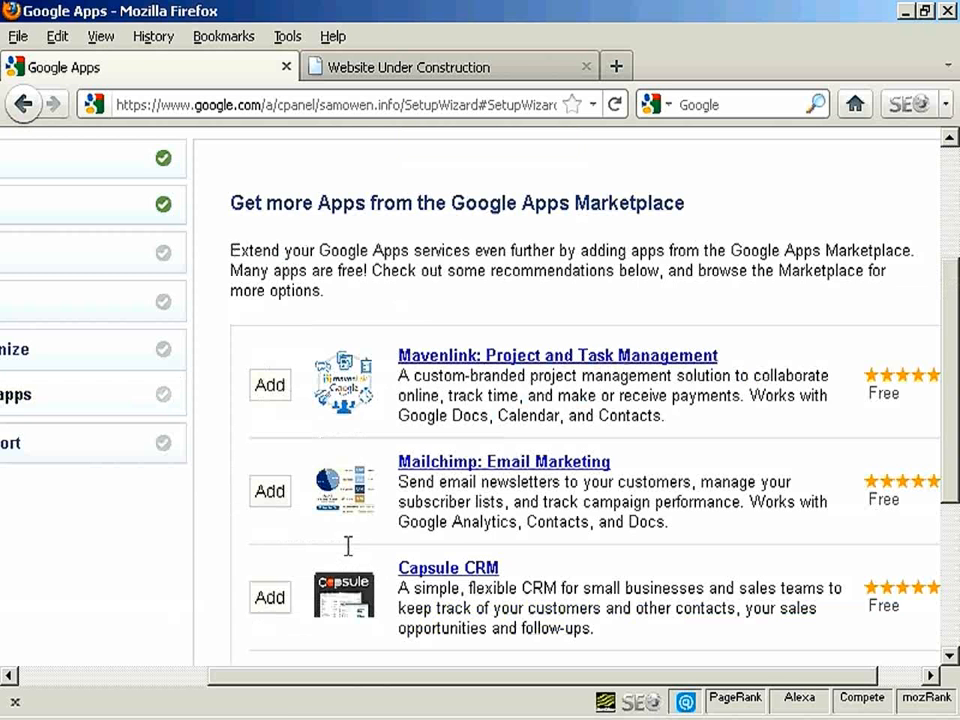
Review the Marketplace app recommendations and skip them for later
{"action": "left_click_drag", "start_coordinate": [634, 690], "coordinate": [752, 688]}
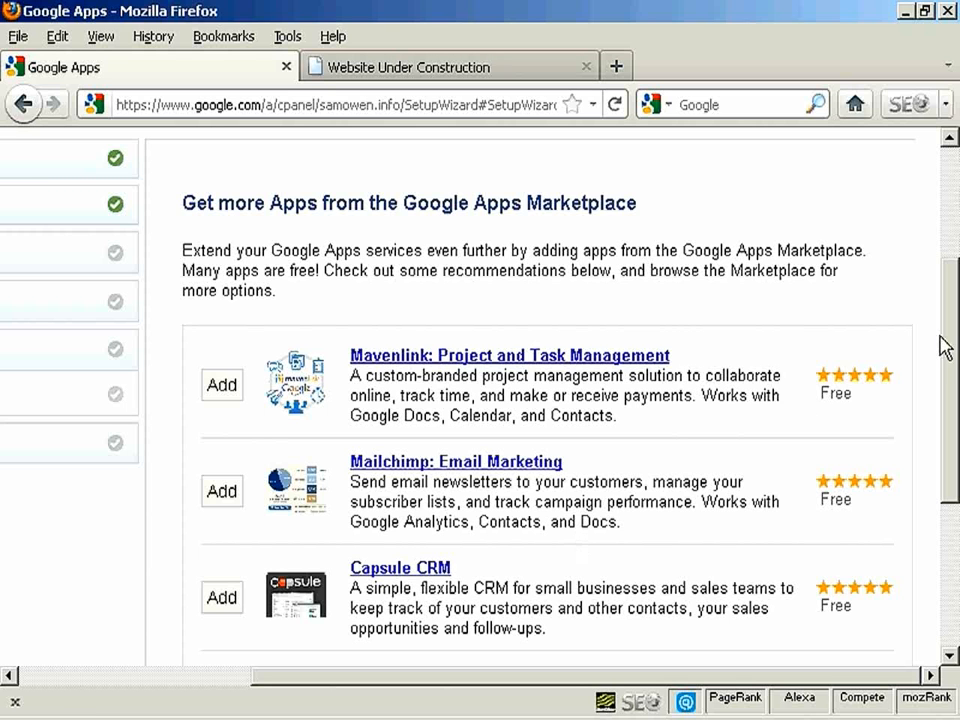
{"action": "left_click_drag", "start_coordinate": [953, 343], "coordinate": [950, 452]}
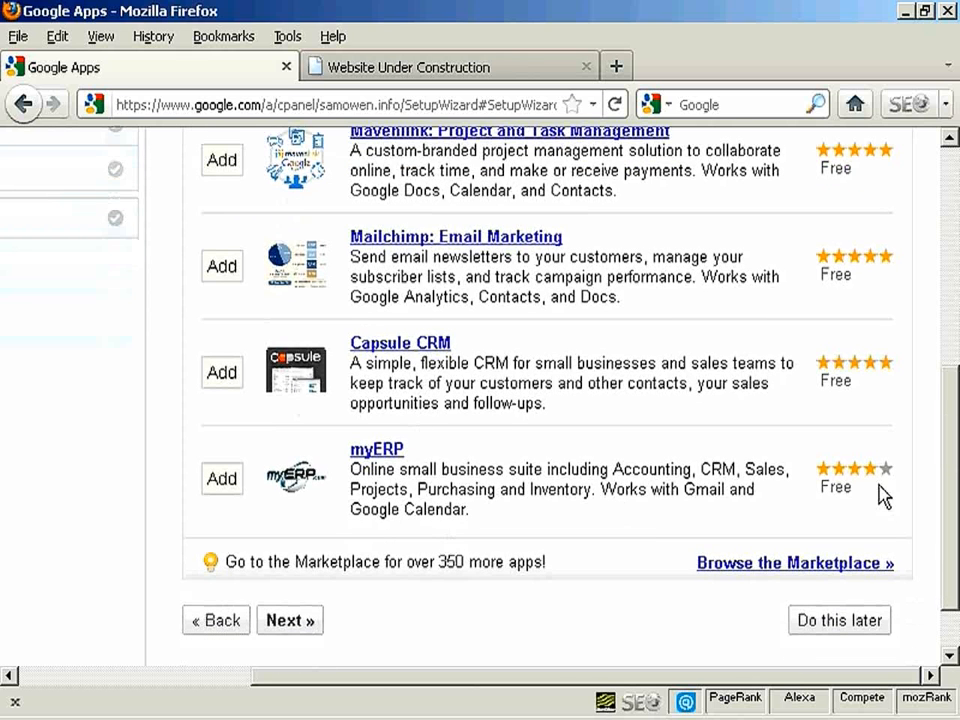
{"action": "left_click_drag", "start_coordinate": [955, 490], "coordinate": [955, 535]}
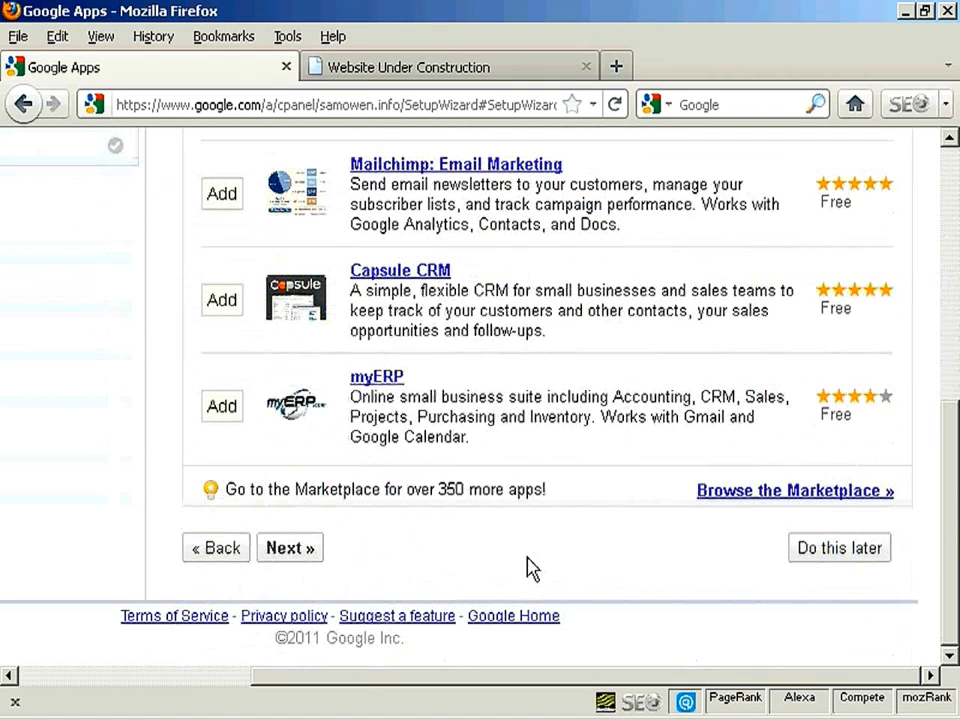
{"action": "left_click", "coordinate": [851, 559]}
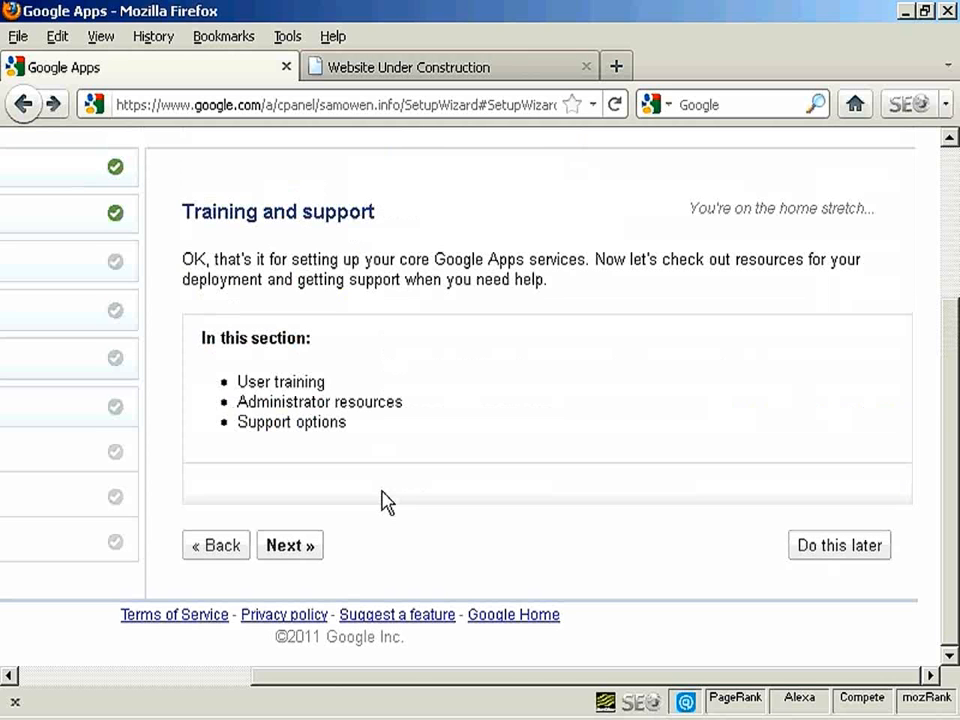